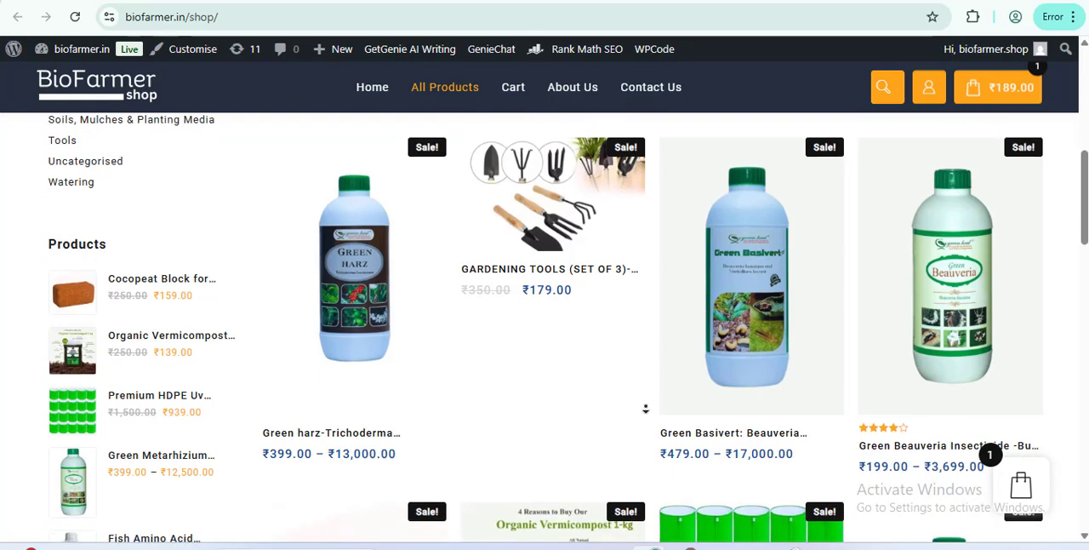
Step: Examine the shop's product listings and the short and full descriptions on the Green VAM biofertilizer product page
scroll(652, 423, "down", 3)
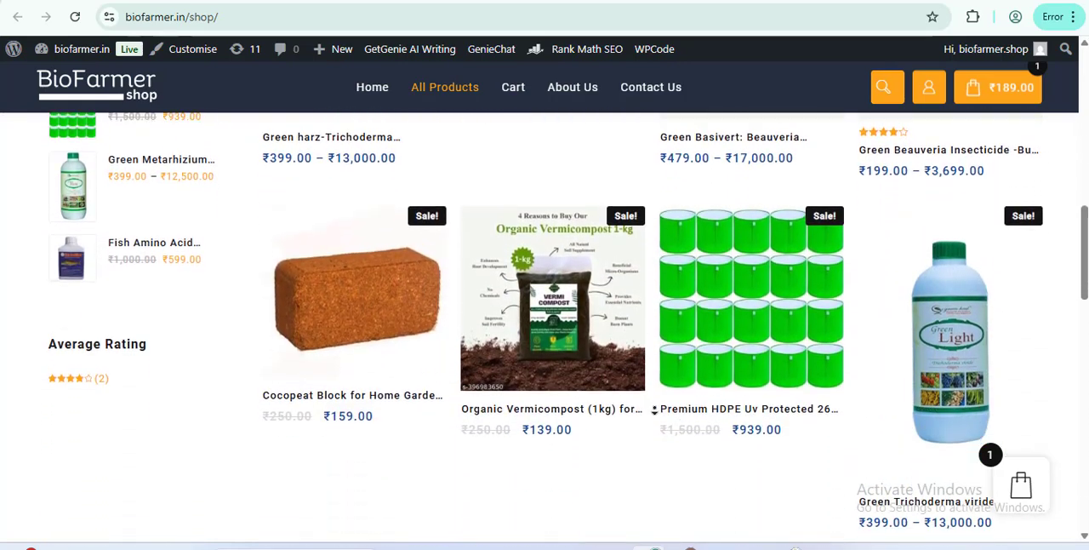
scroll(652, 413, "down", 2)
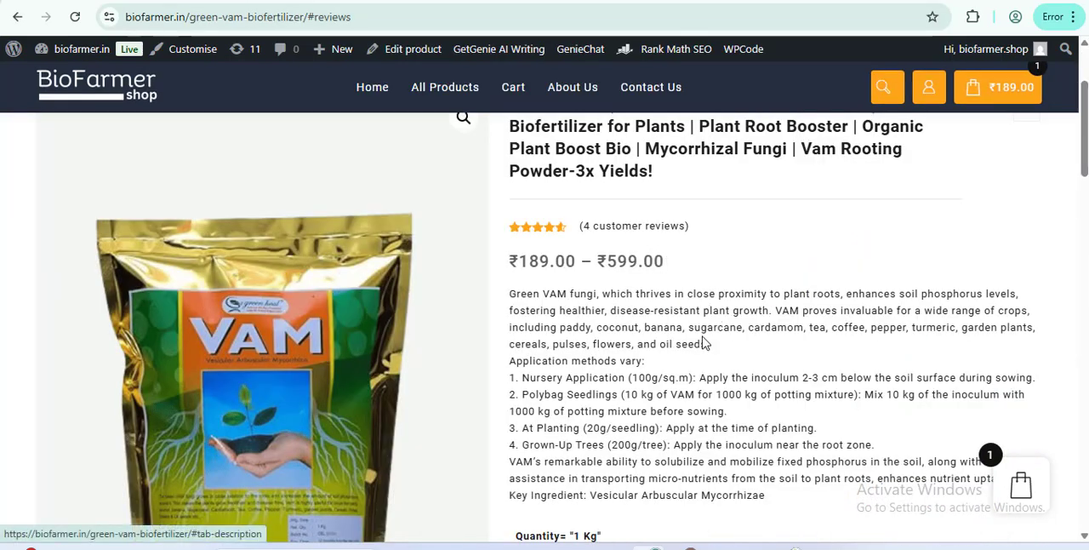
scroll(696, 343, "up", 2)
left_click_drag(509, 188, 648, 270)
scroll(691, 277, "down", 2)
left_click_drag(523, 214, 621, 318)
scroll(655, 349, "down", 8)
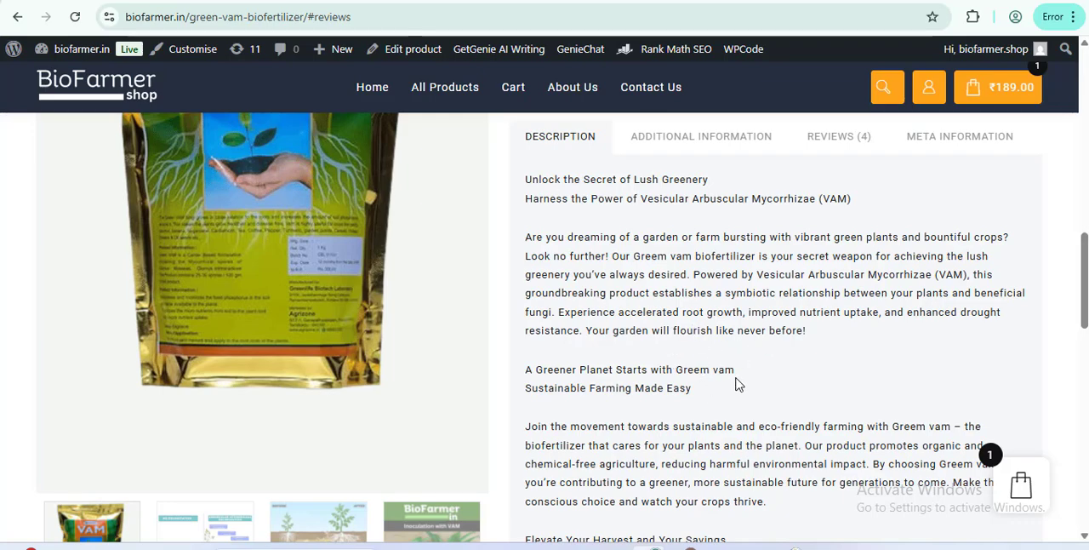
scroll(729, 385, "up", 3)
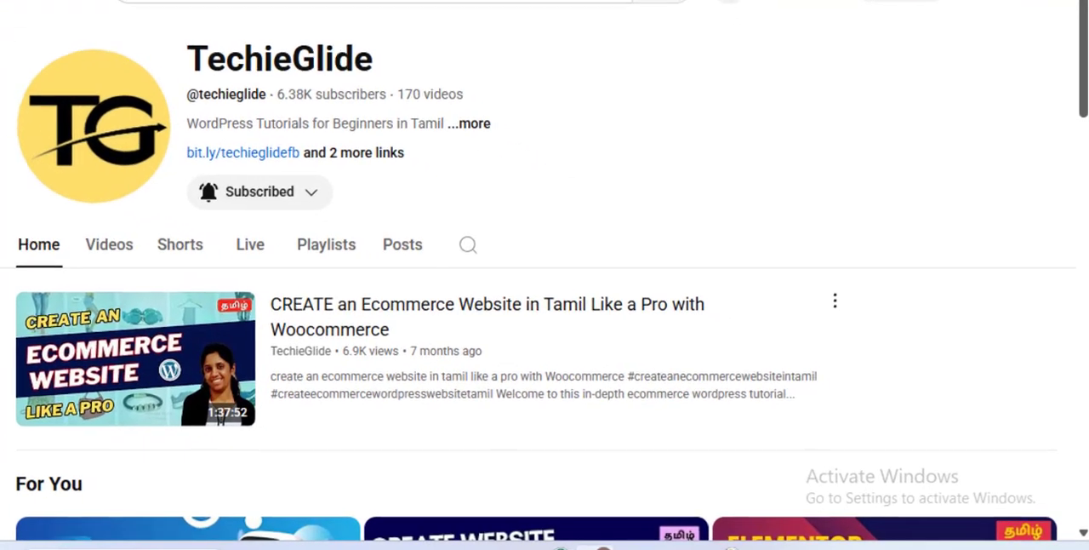
Step: View the TechieGlide channel's videos and its subscription notification options
left_click(104, 244)
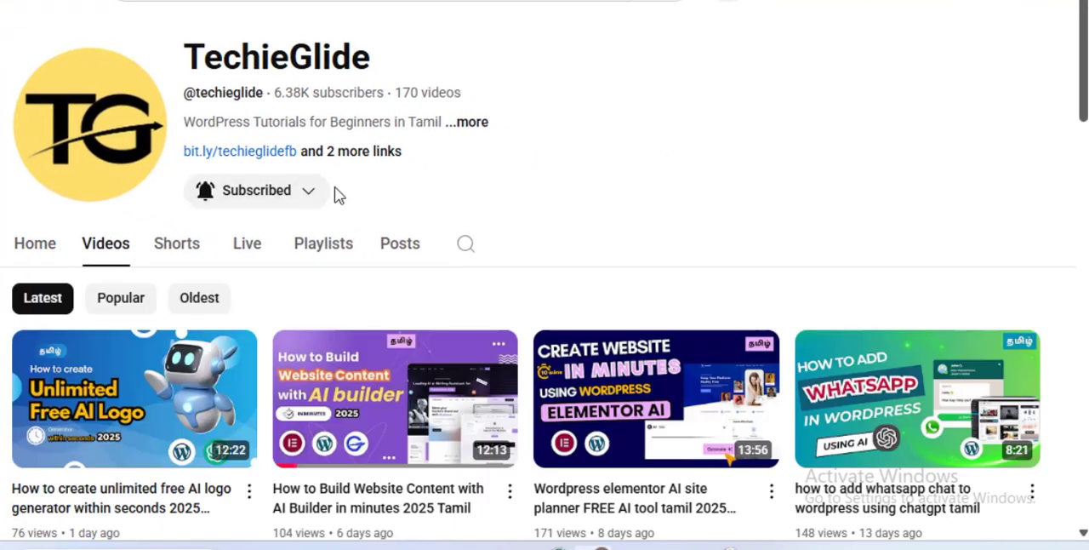
left_click(284, 195)
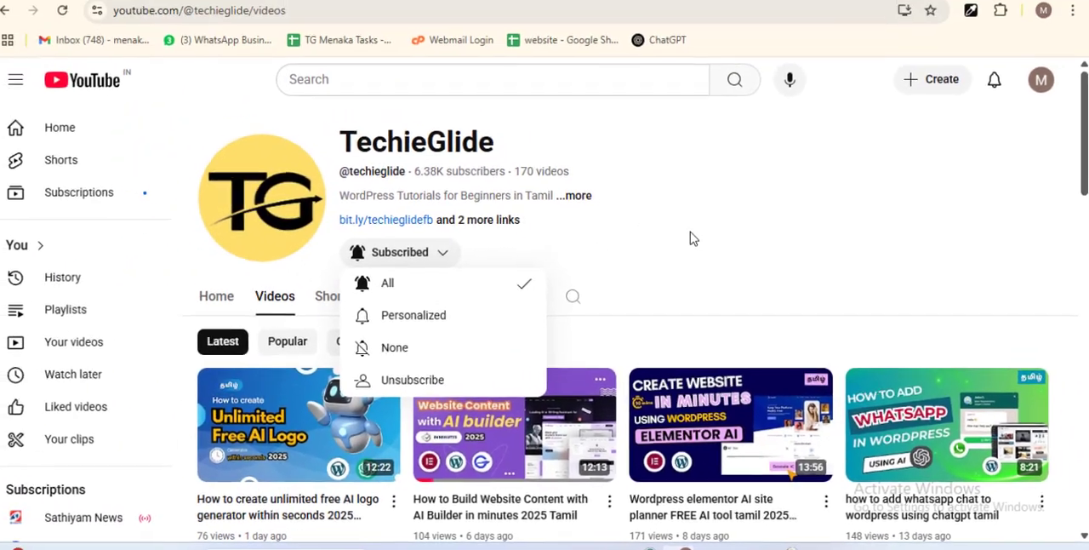
left_click(625, 211)
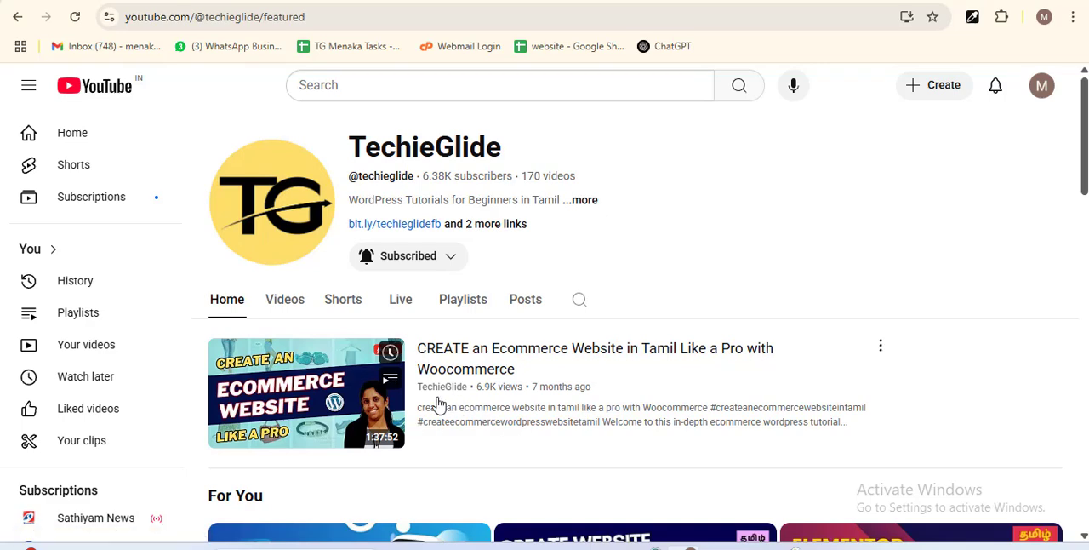
Step: Switch to the Bosa Decor Shop WordPress dashboard and open the page for adding plugins
mouse_move(648, 546)
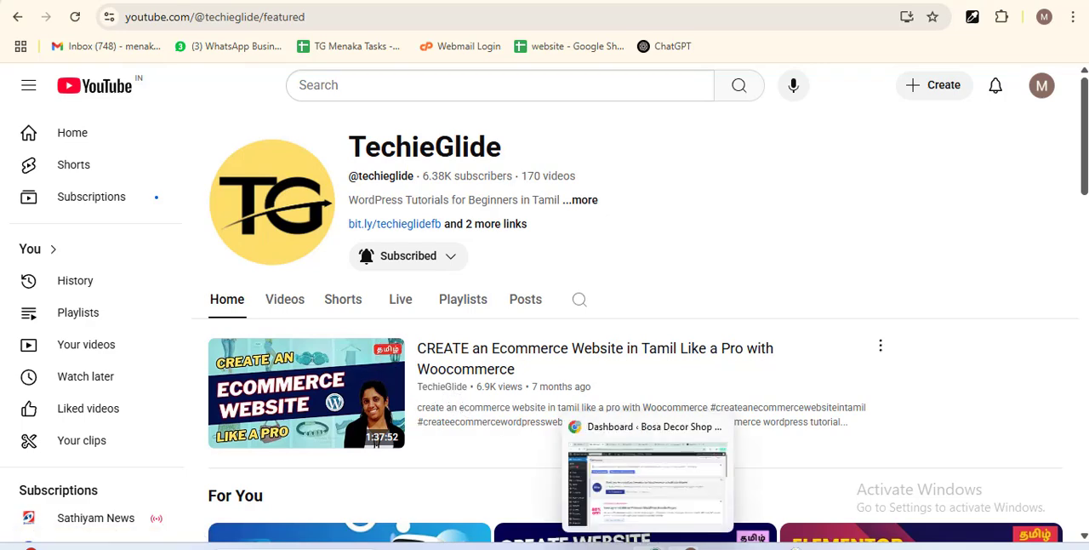
left_click(630, 477)
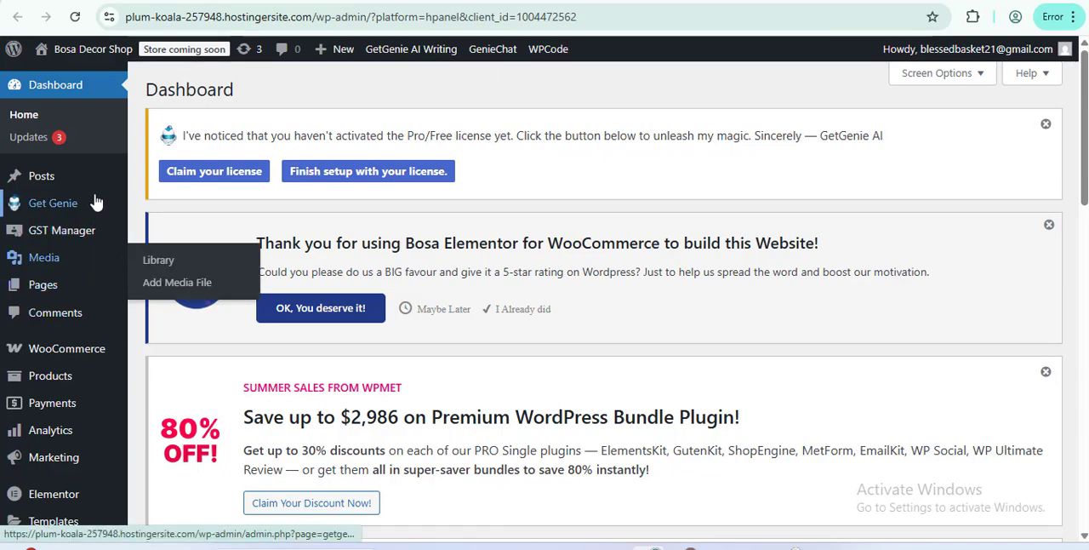
scroll(76, 353, "down", 3)
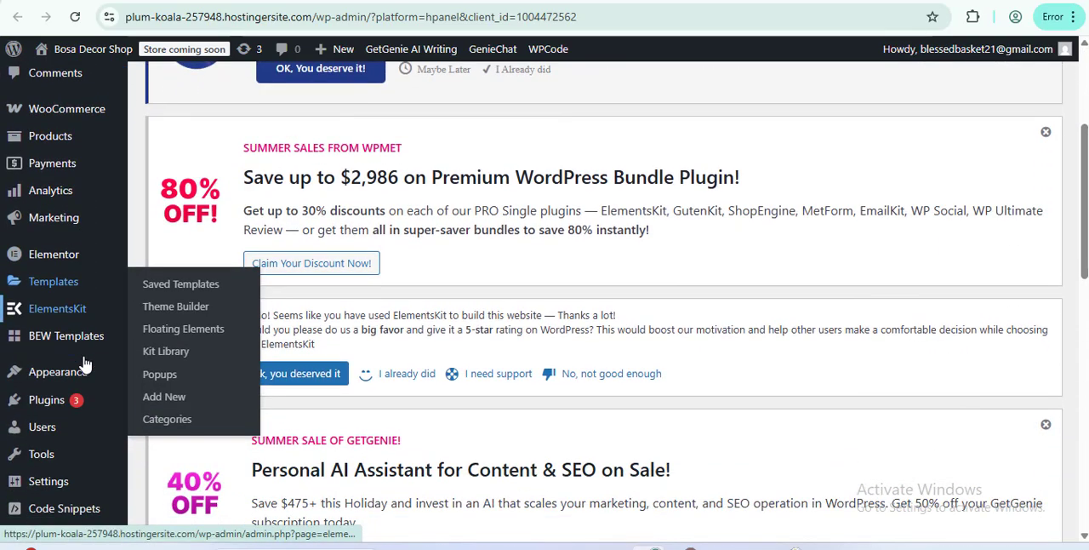
scroll(85, 365, "down", 1)
mouse_move(80, 382)
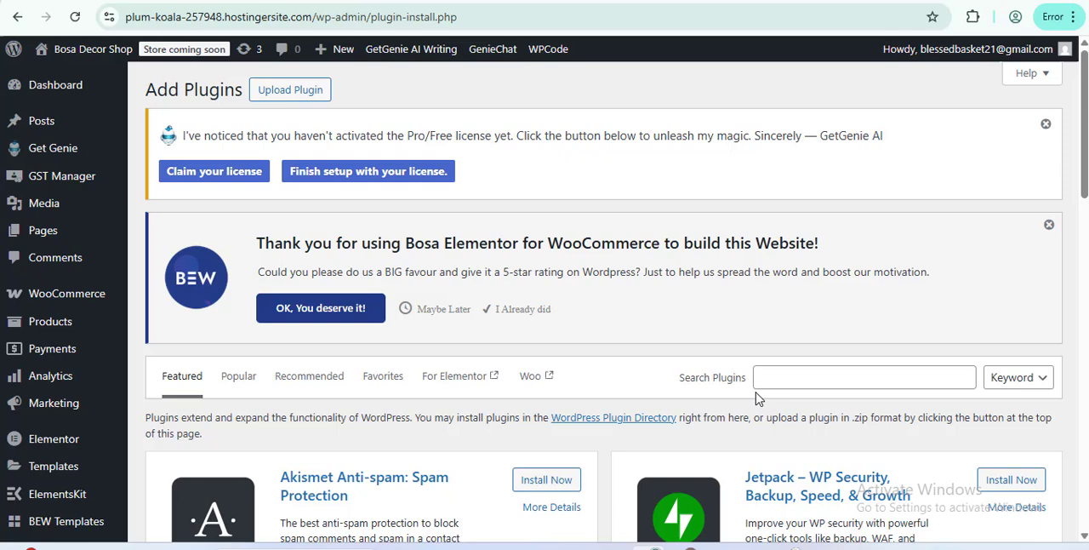
Step: Search the plugin directory for "getgenie" and look over the GetGenie plugin entry
left_click(790, 380)
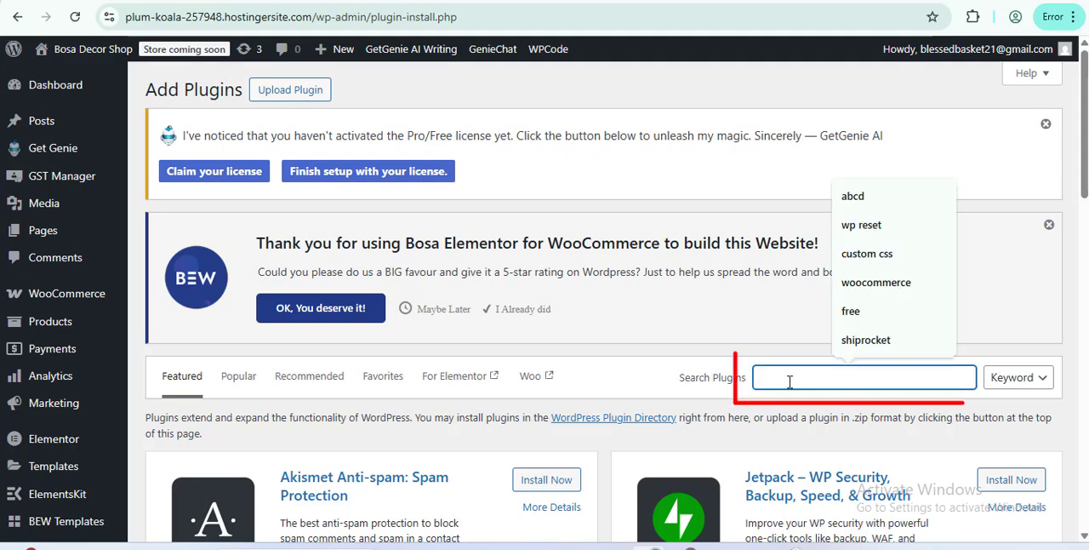
type("get")
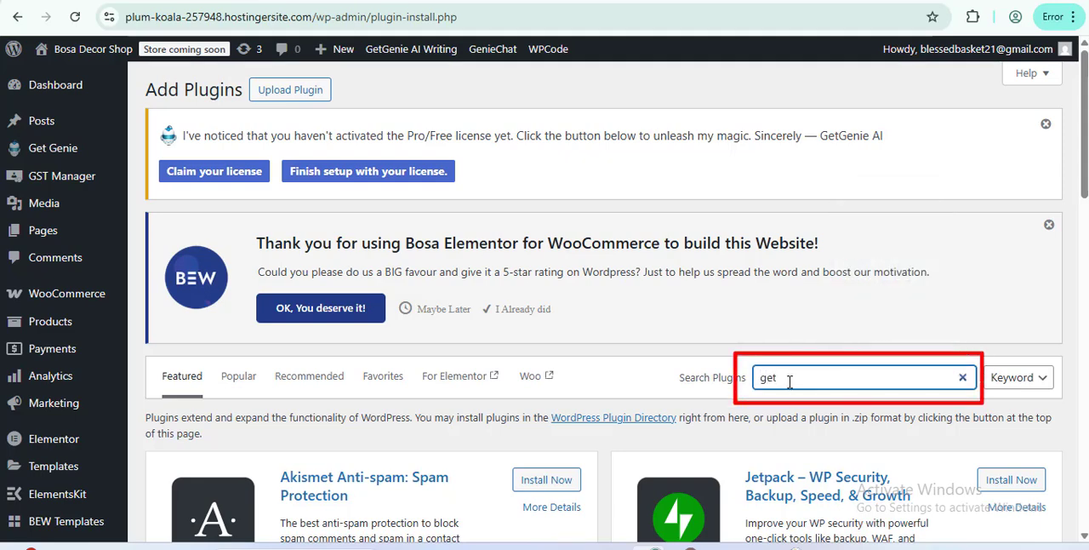
type("genie")
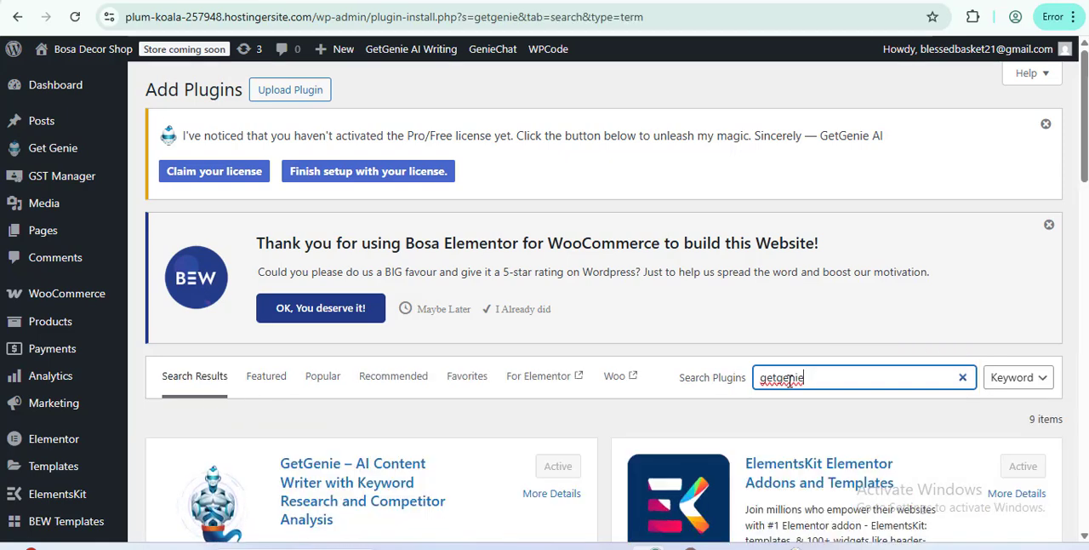
scroll(790, 380, "down", 1)
scroll(766, 380, "down", 2)
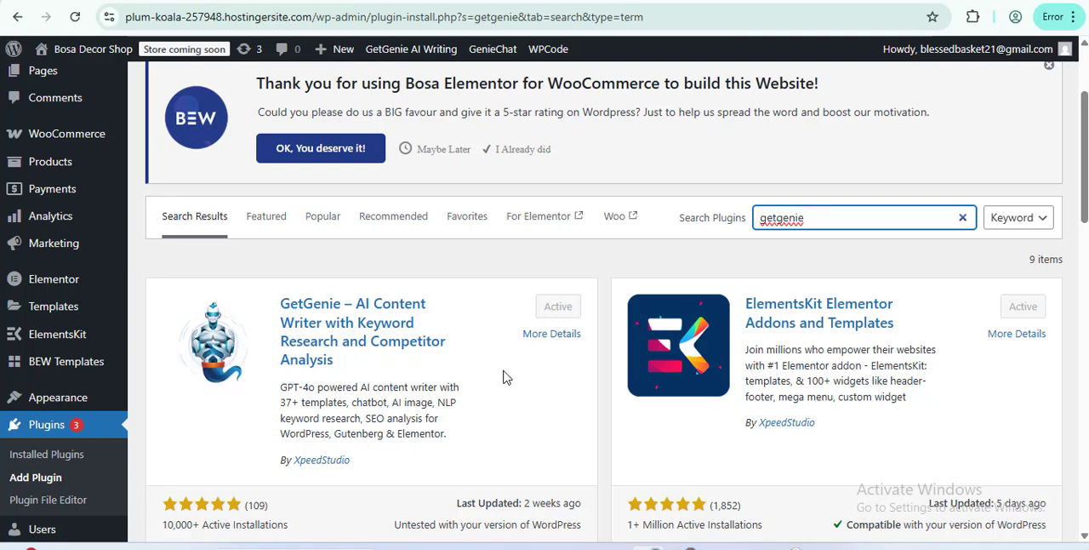
scroll(503, 377, "up", 2)
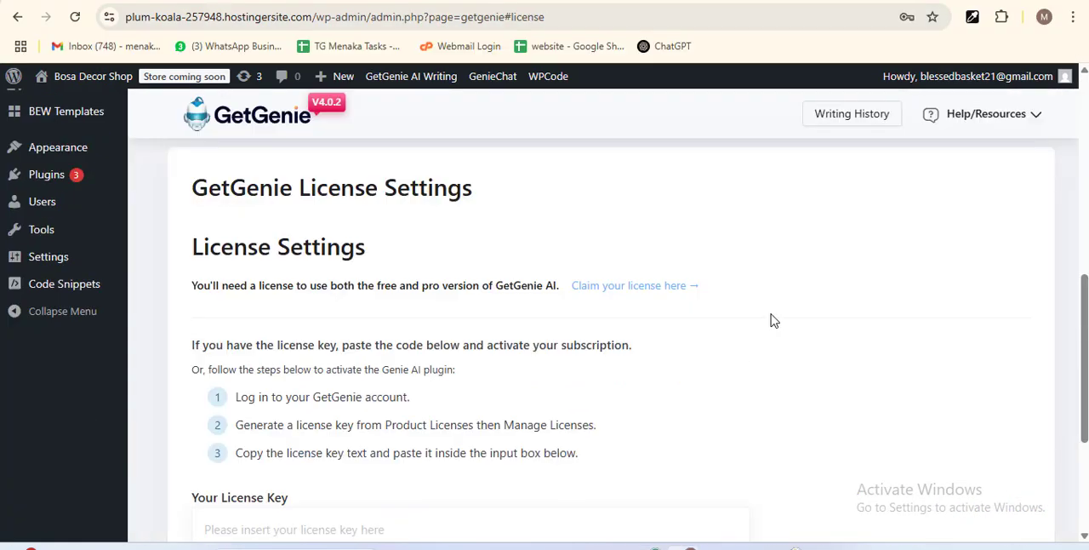
scroll(774, 320, "up", 10)
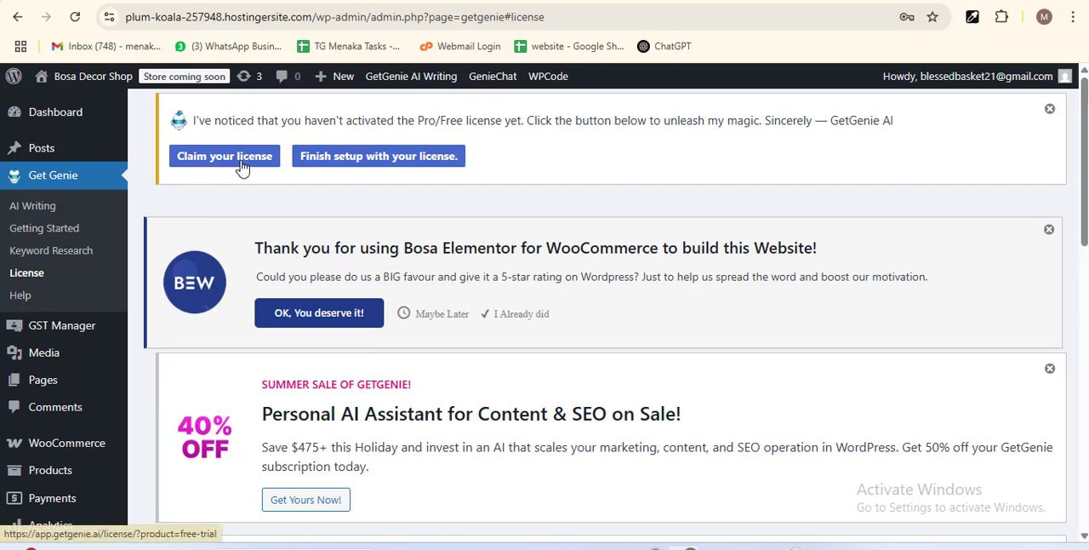
Step: Open the GetGenie Free checkout page through the license claim link in the GetGenie License Settings
scroll(409, 338, "down", 5)
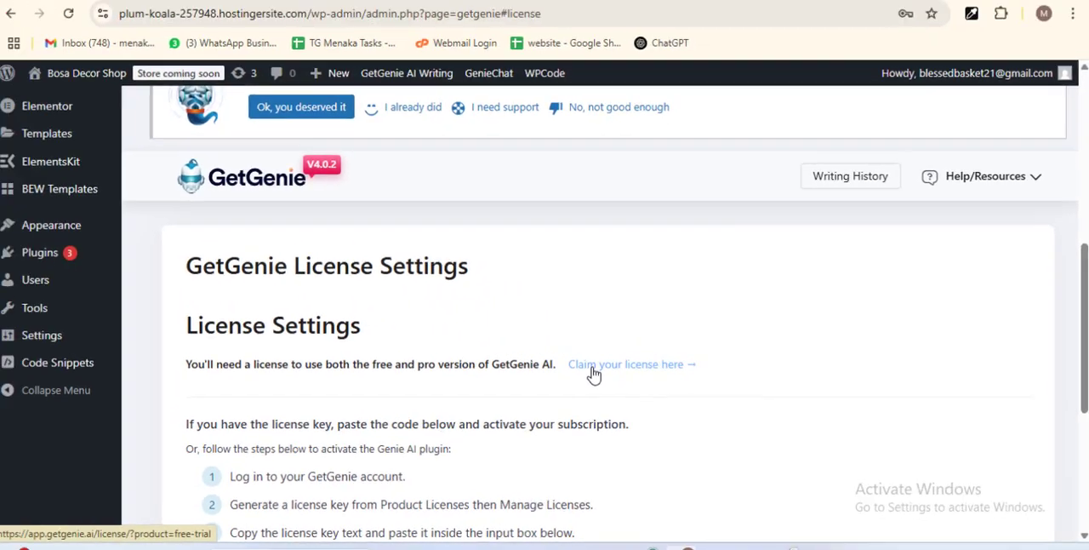
left_click(287, 248)
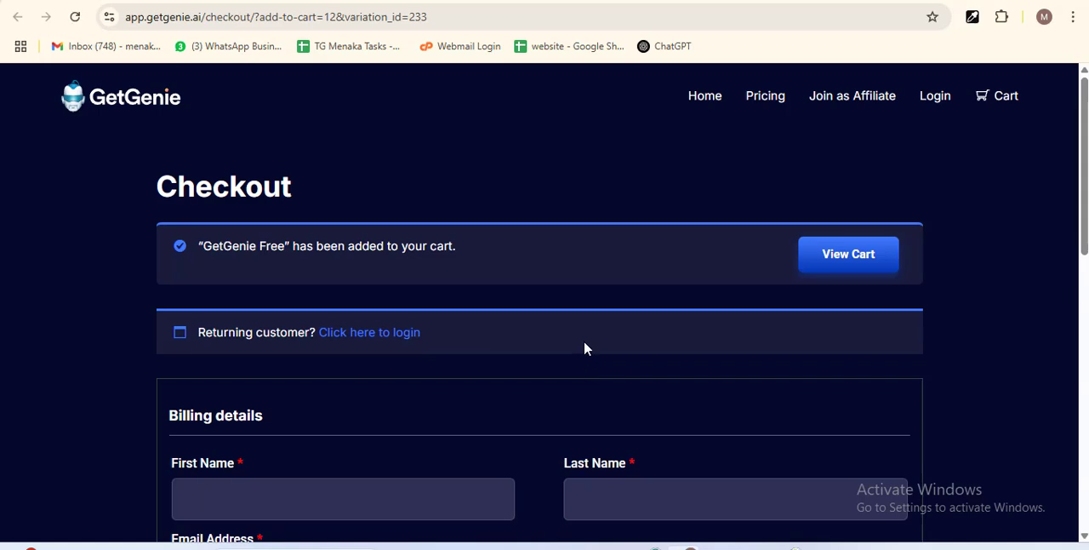
scroll(584, 343, "down", 2)
scroll(564, 331, "up", 2)
scroll(476, 375, "down", 3)
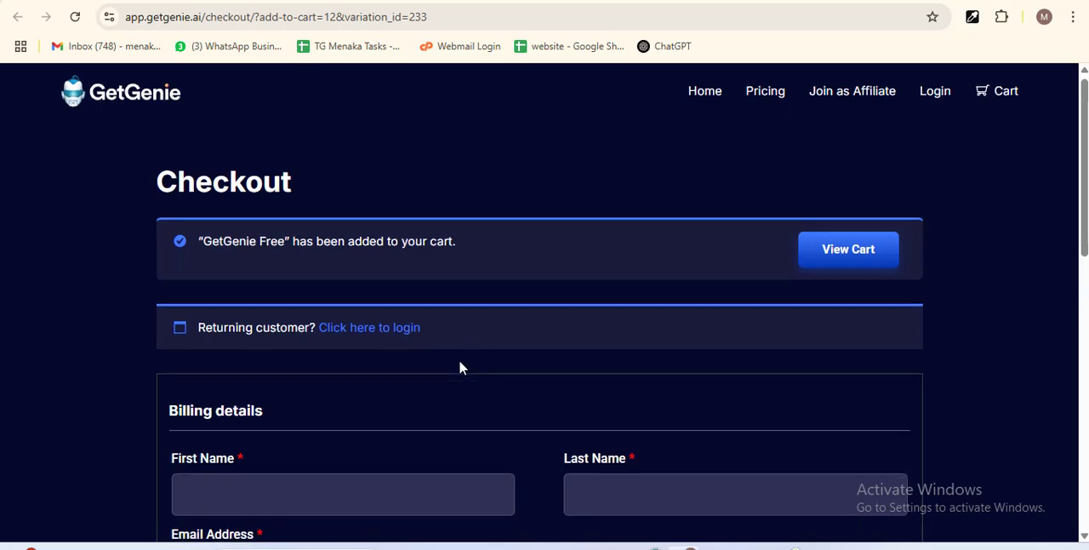
Step: Examine the GetGenie Free checkout form's name, email and country fields, and the order subtotal and total
left_click(323, 265)
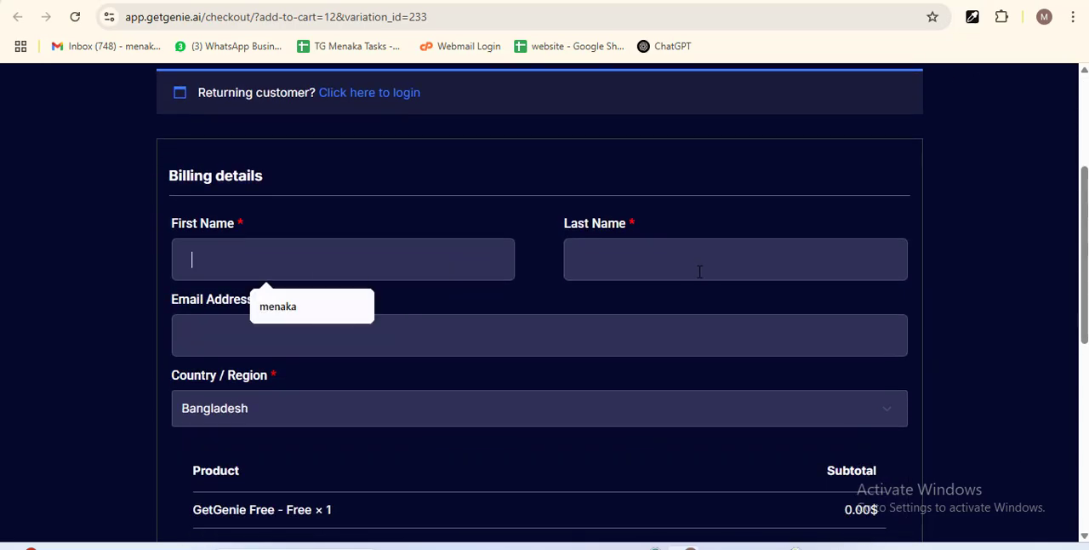
left_click(709, 269)
left_click(451, 323)
scroll(505, 306, "down", 3)
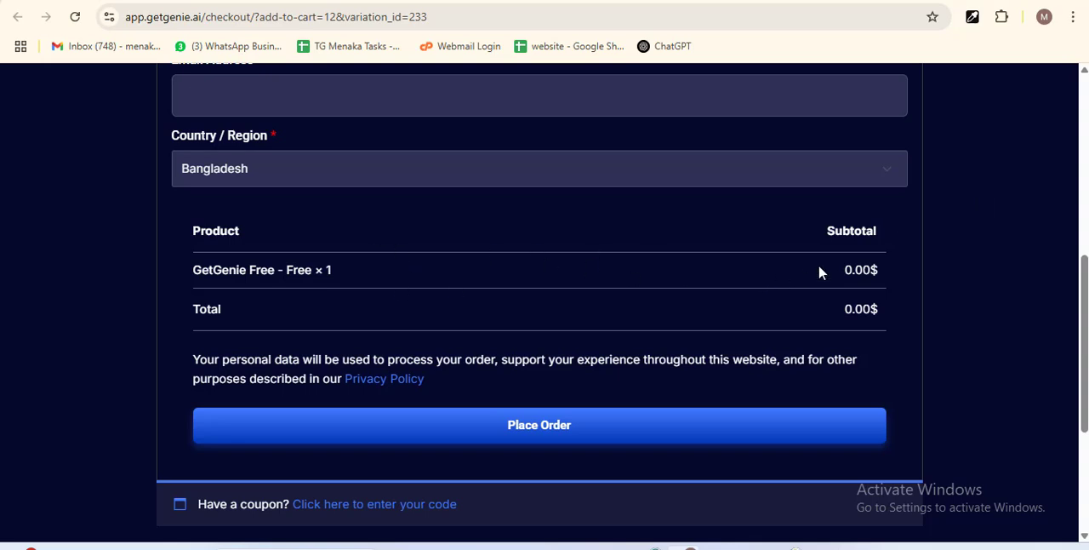
left_click_drag(835, 270, 953, 270)
left_click(954, 270)
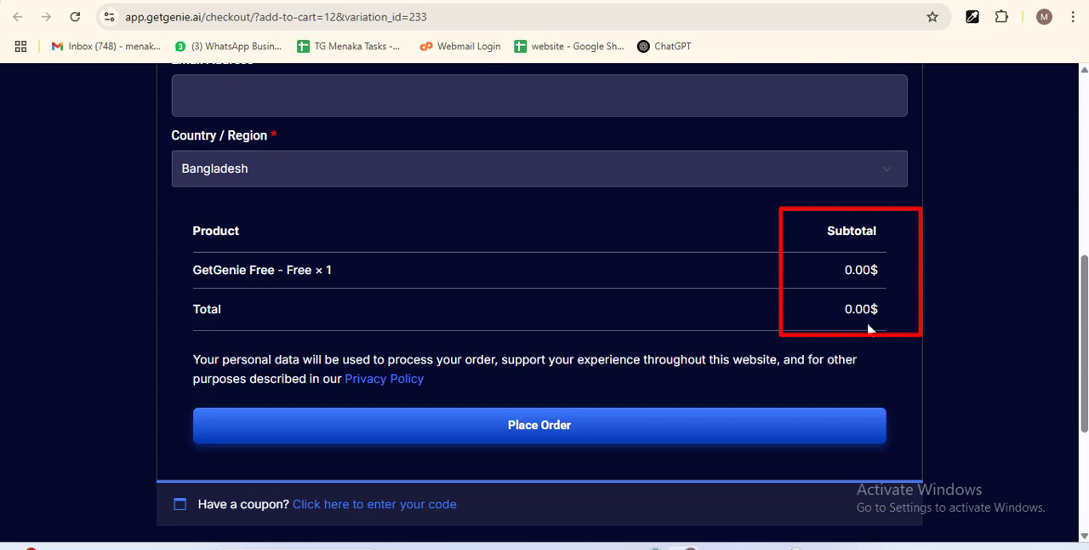
scroll(455, 291, "up", 4)
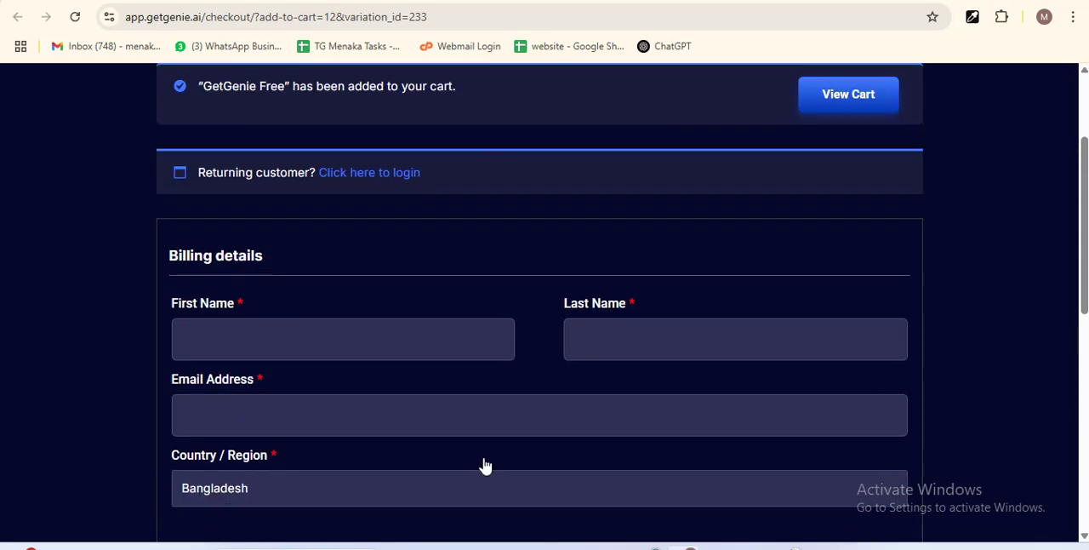
scroll(545, 375, "down", 1)
scroll(578, 323, "down", 3)
scroll(549, 358, "up", 6)
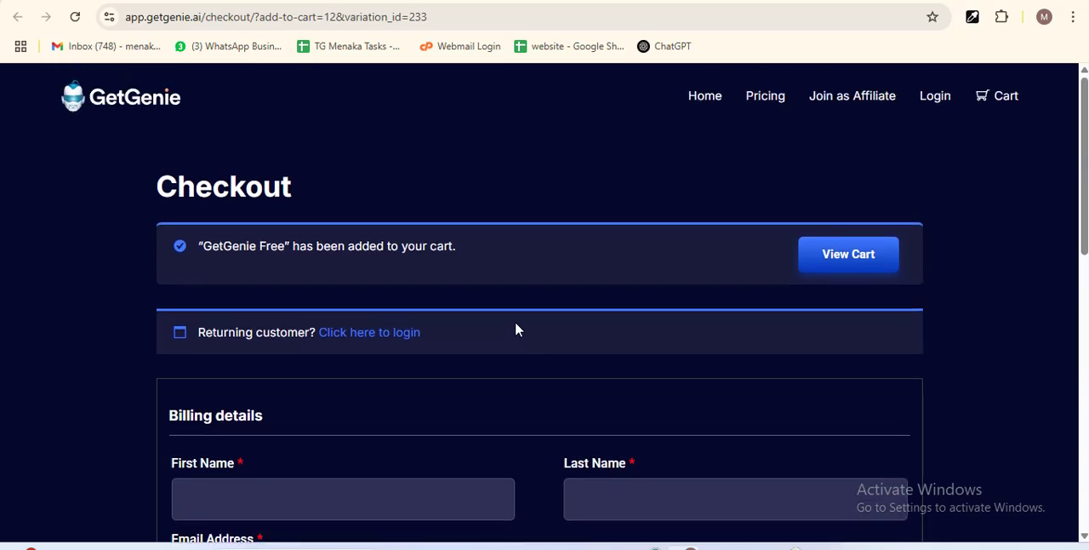
scroll(515, 330, "down", 1)
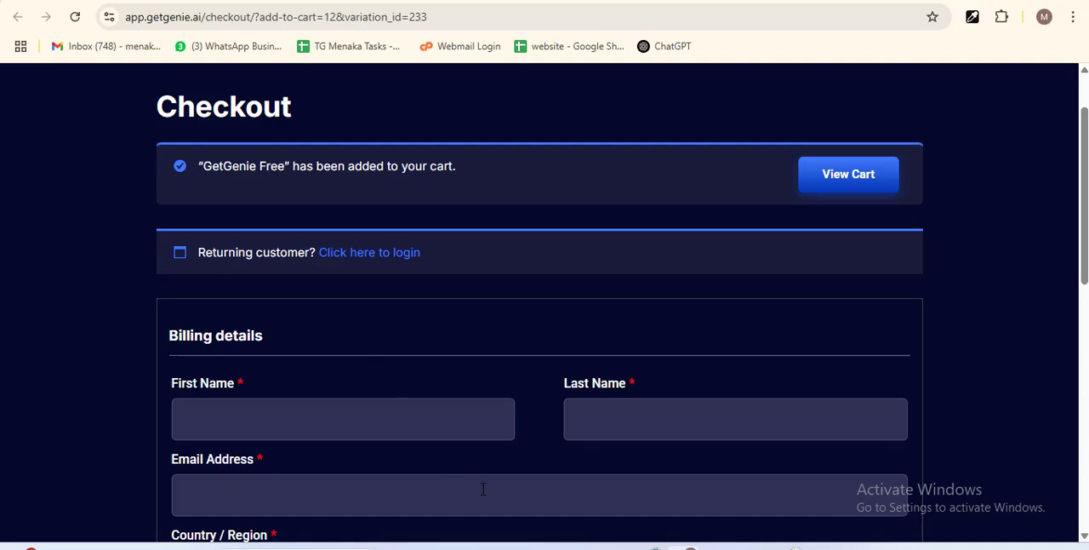
scroll(501, 388, "up", 1)
Step: Return to the WordPress site and copy its base domain, plum-koala-257948.hostingersite.com, from the page address
left_click(664, 1)
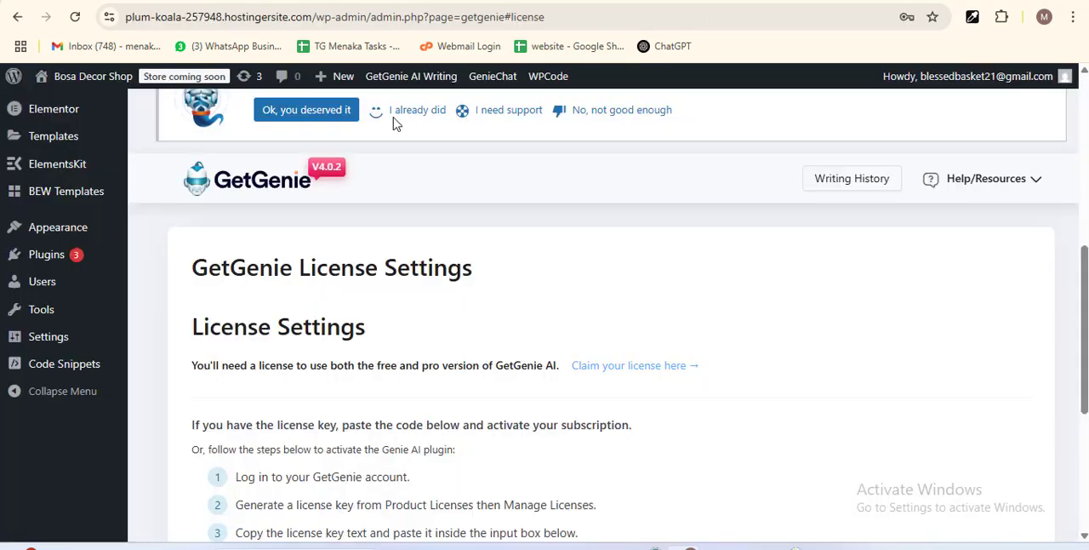
left_click_drag(313, 18, 113, 19)
key("ctrl+c")
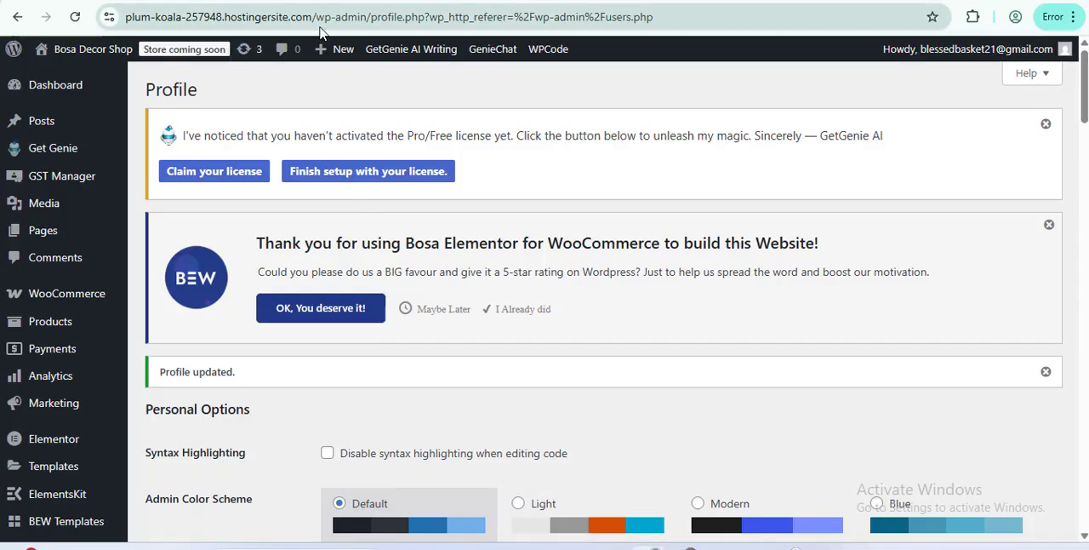
left_click_drag(313, 17, 150, 17)
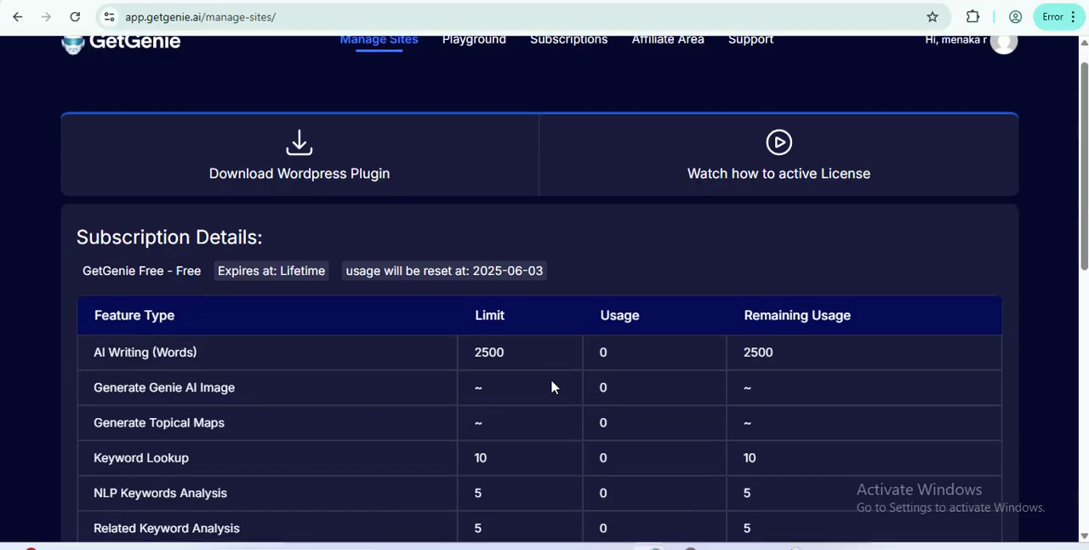
scroll(681, 224, "down", 7)
scroll(679, 224, "down", 1)
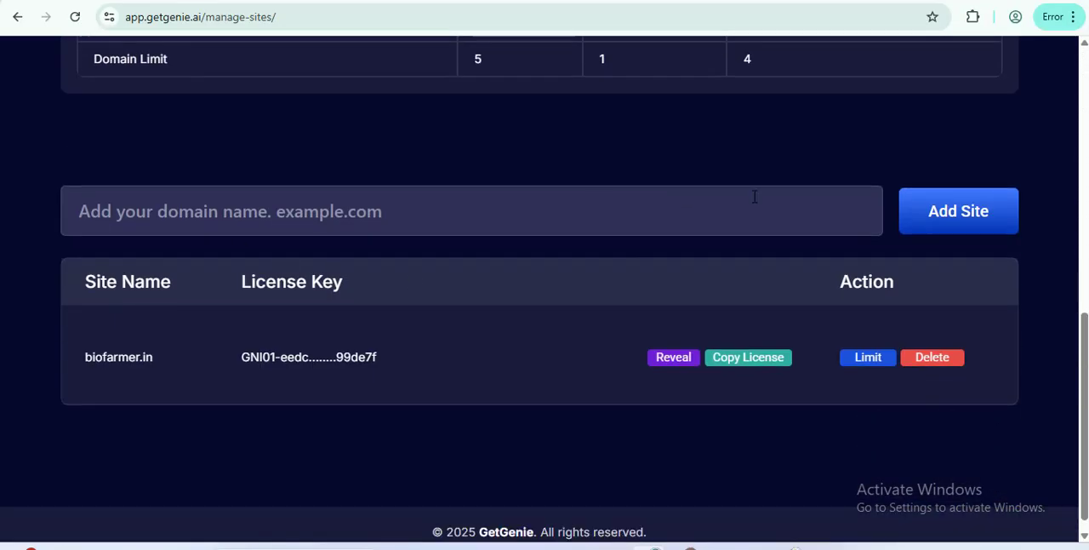
left_click(956, 219)
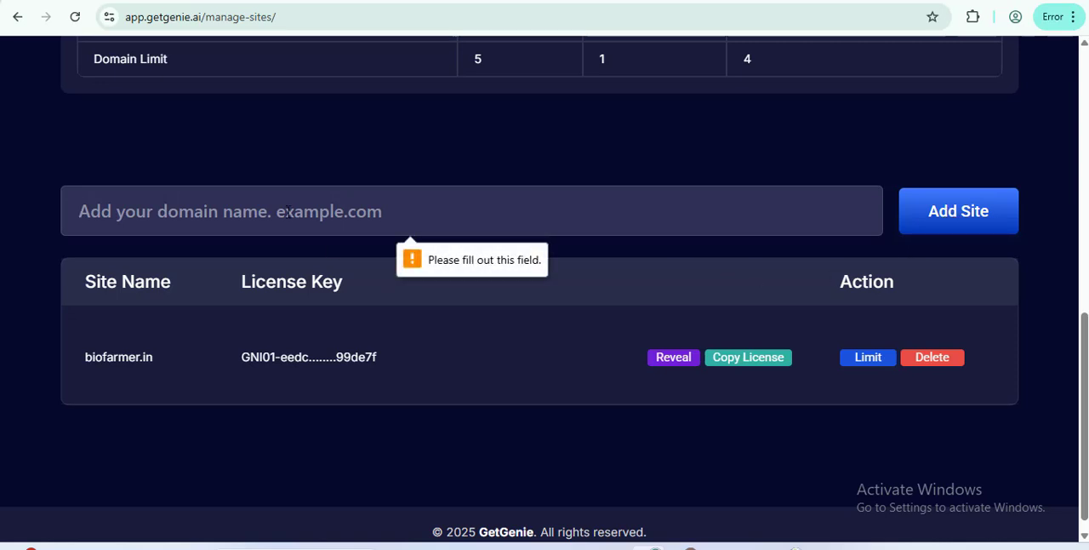
key("ctrl+v")
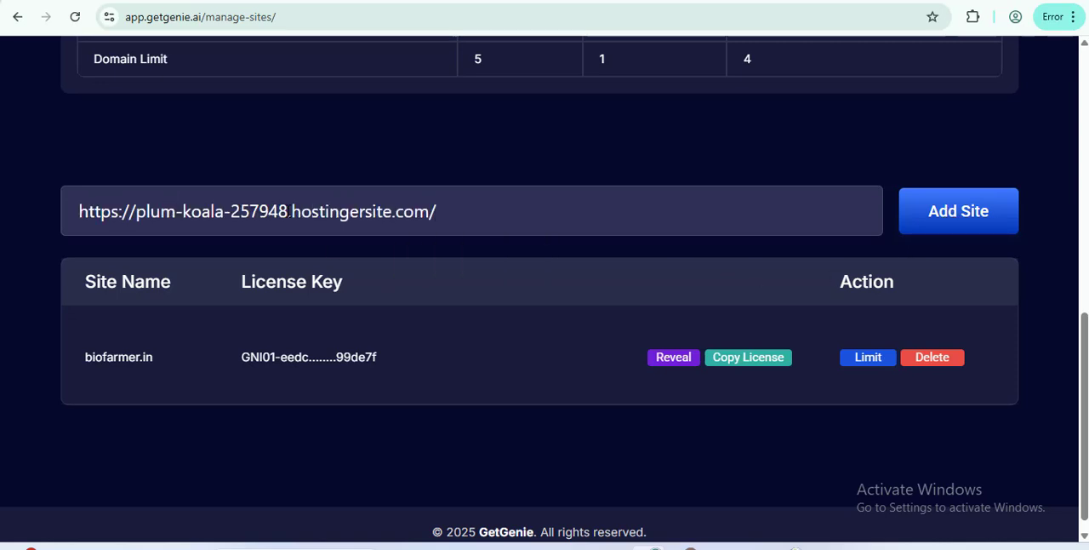
left_click(954, 214)
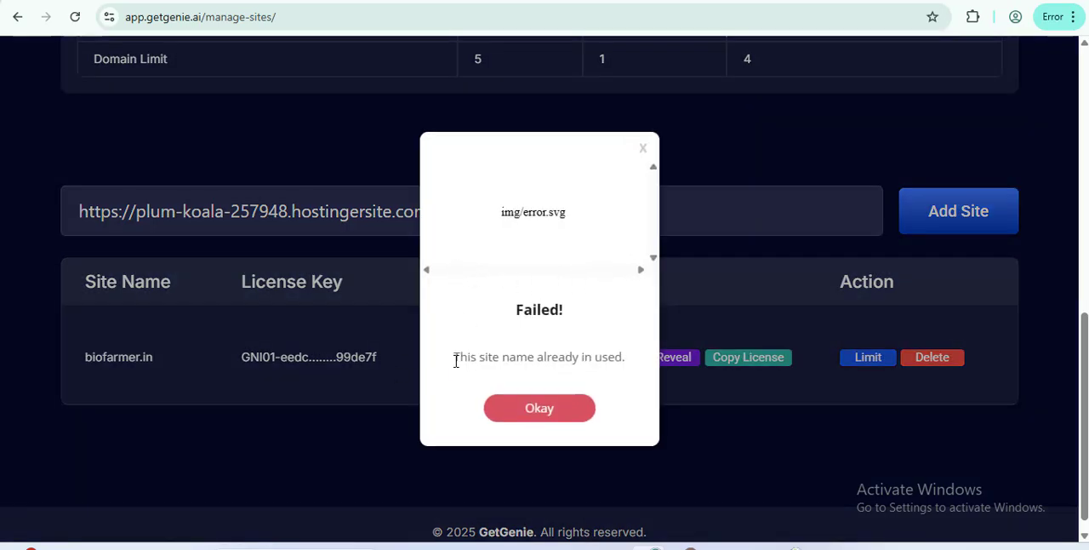
left_click_drag(442, 372, 626, 350)
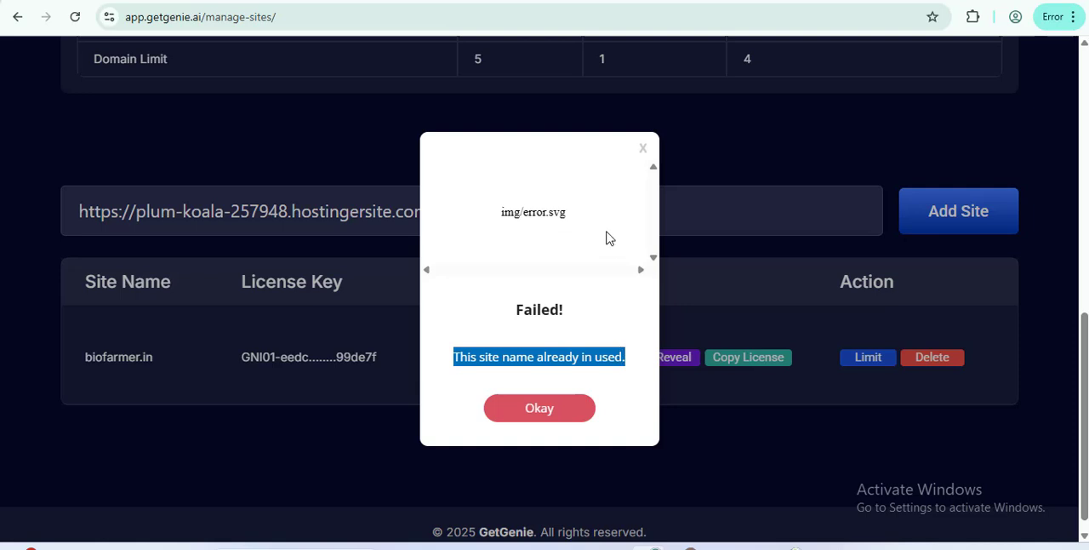
left_click(644, 151)
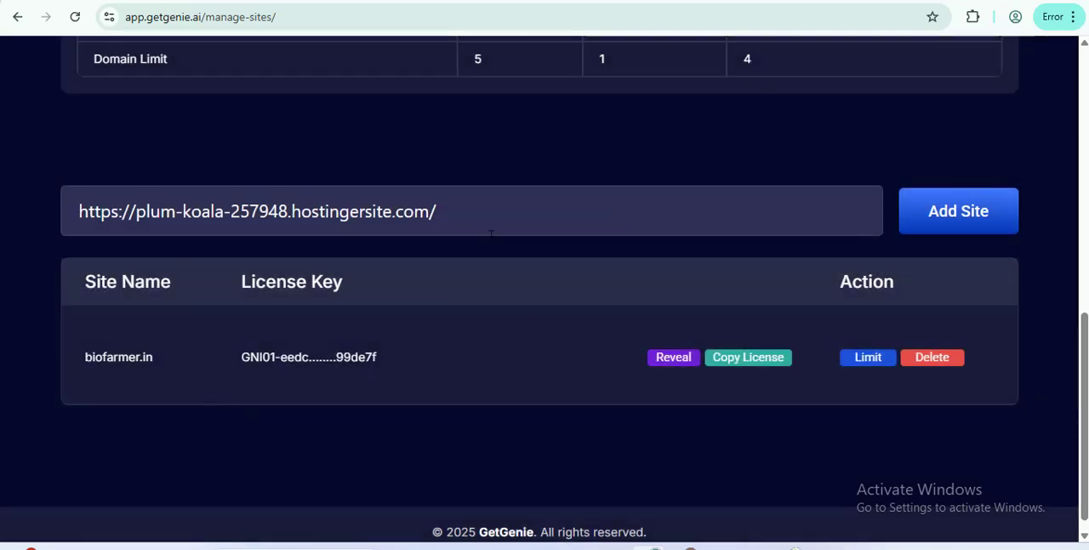
Step: Compare the domain in the add-site field with the site name registered in the license list
left_click_drag(518, 210, 75, 211)
left_click(147, 157)
left_click_drag(83, 358, 158, 364)
left_click(194, 413)
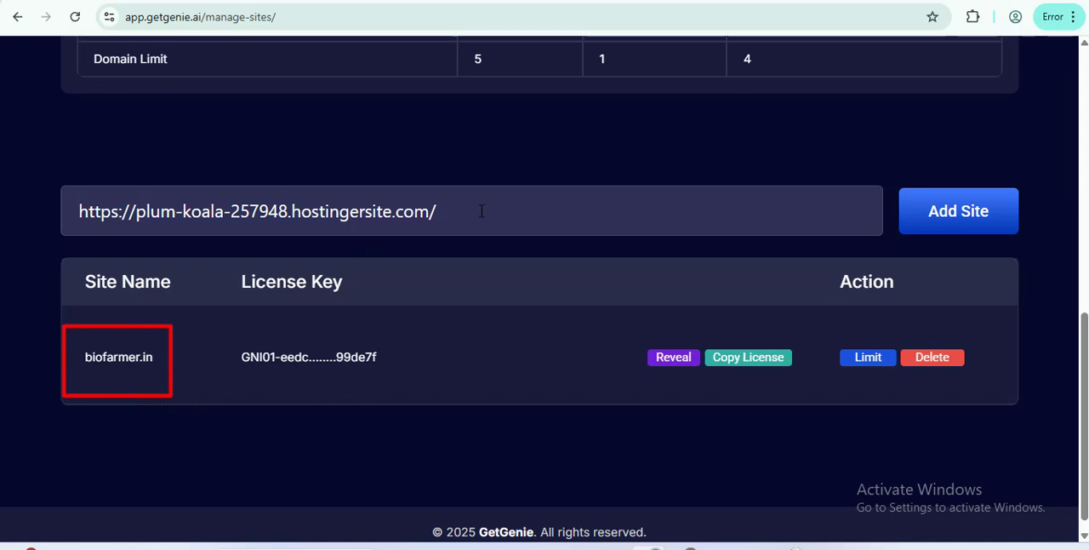
Step: Clear the hostingersite.com address from the domain field on GetGenie's Manage Sites page
scroll(512, 263, "up", 5)
scroll(511, 262, "up", 3)
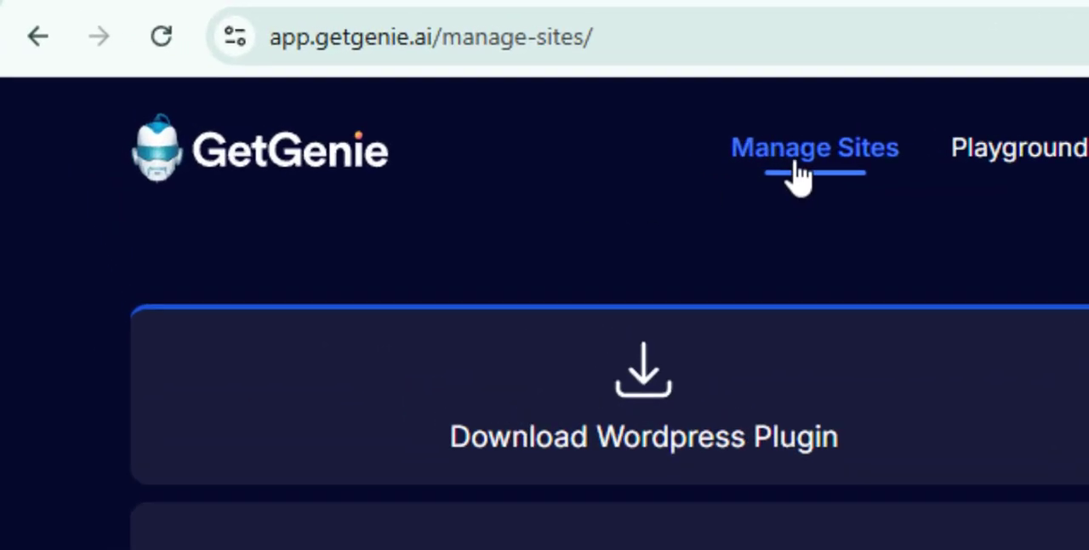
scroll(403, 274, "down", 8)
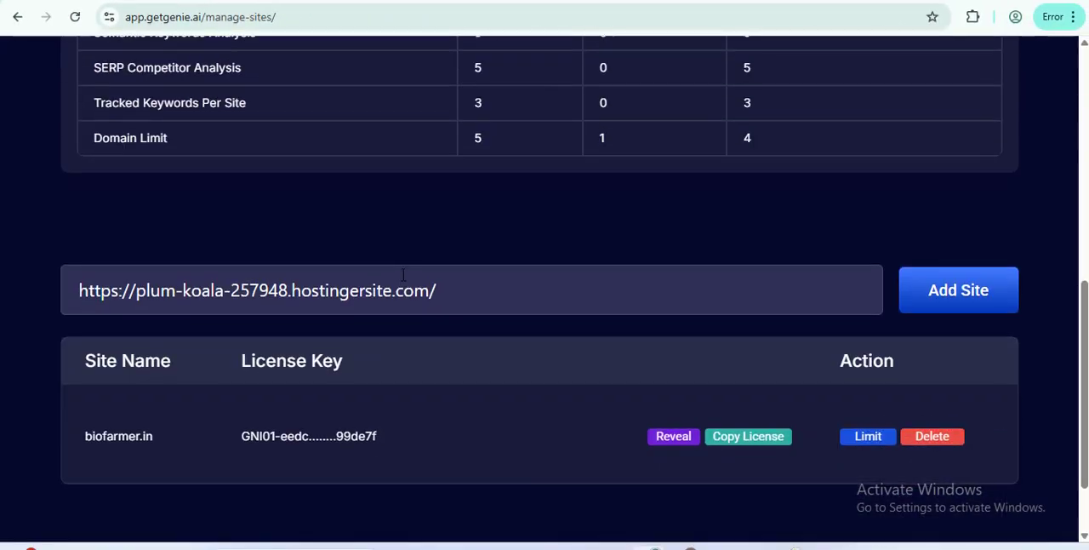
scroll(403, 274, "down", 1)
left_click_drag(440, 195, 0, 189)
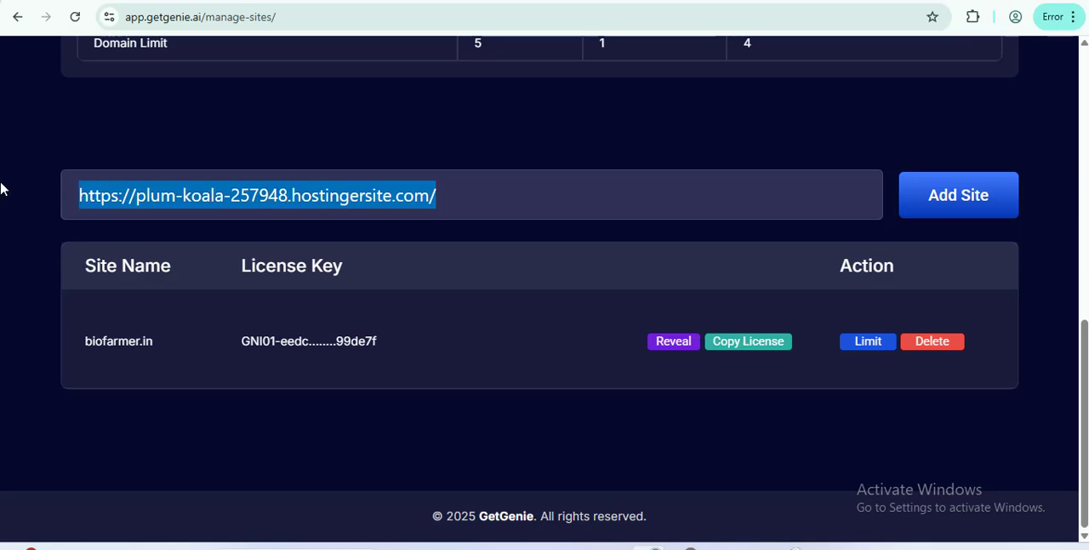
key("BackSpace")
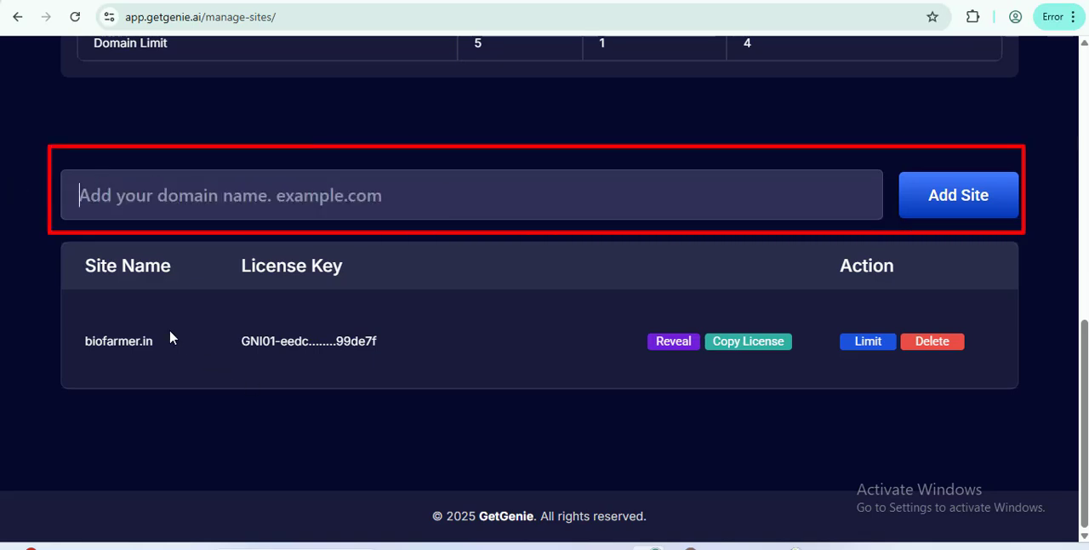
Step: Copy biofarmer.in from the site list, try to add it as a site, and dismiss the resulting dialog
left_click_drag(170, 339, 70, 354)
key("ctrl+c")
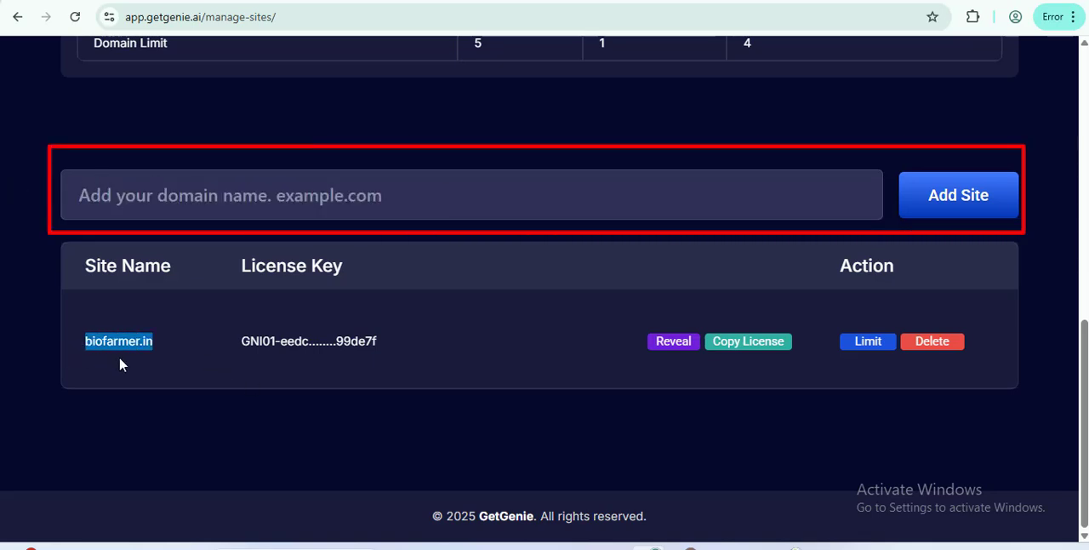
left_click(194, 203)
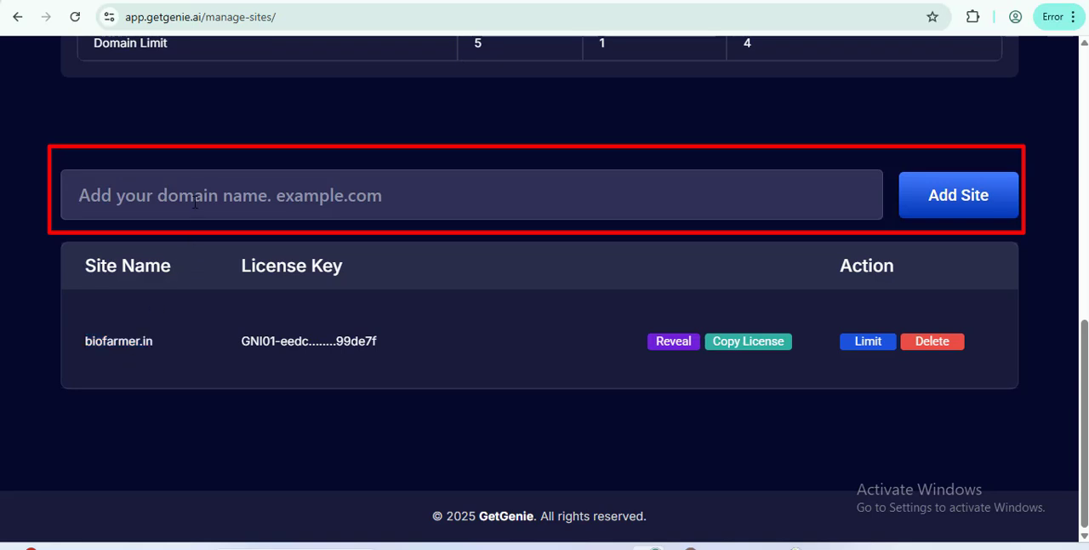
key("ctrl+v")
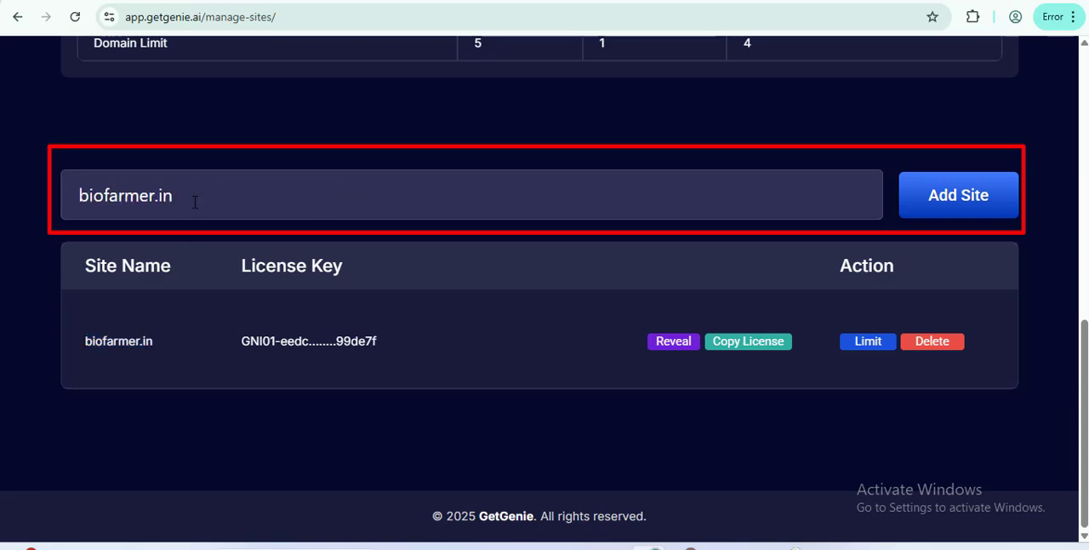
left_click(966, 201)
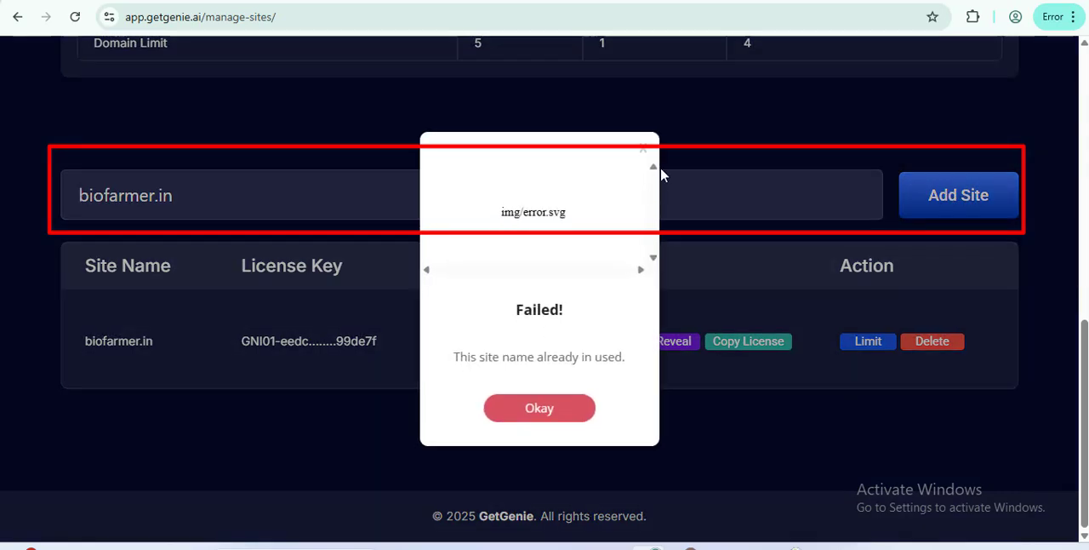
left_click(648, 150)
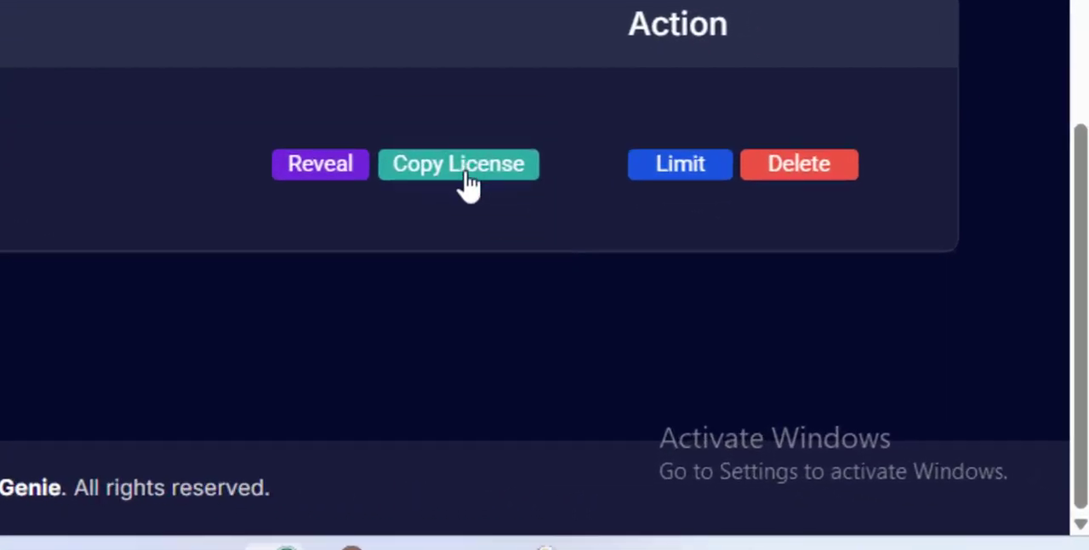
Step: Copy the license key of the biofarmer.in site
left_click(469, 182)
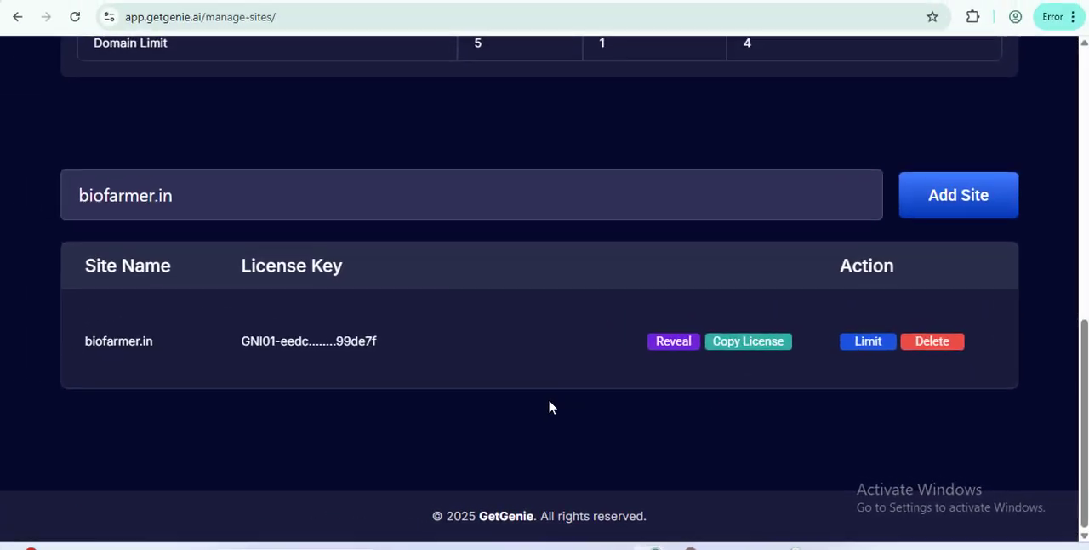
Step: Examine the AI Writing (Words) limit and the Usage and Remaining Usage columns in the subscription details table
scroll(548, 398, "up", 2)
scroll(538, 382, "up", 4)
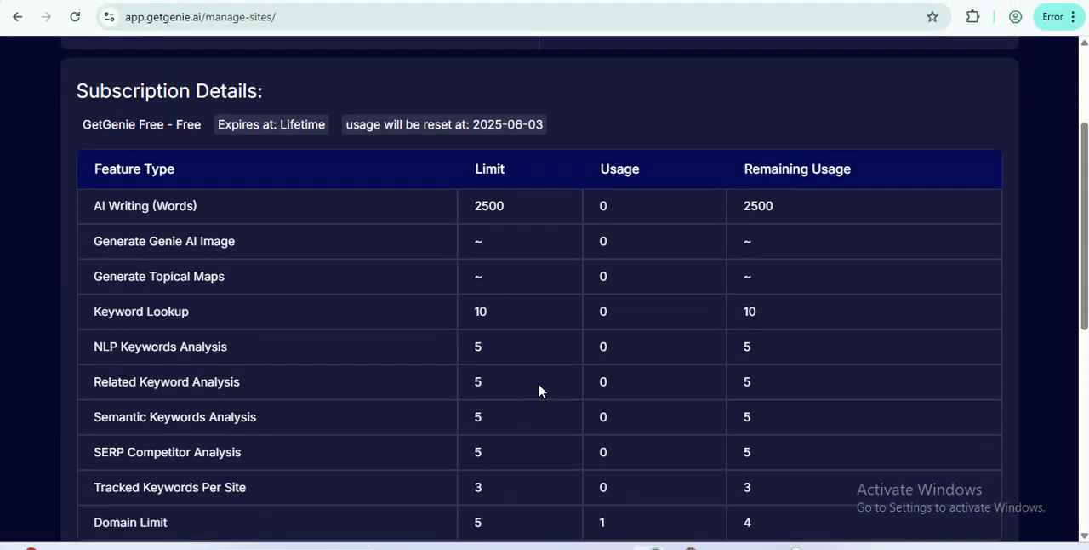
scroll(538, 382, "down", 2)
scroll(538, 382, "up", 1)
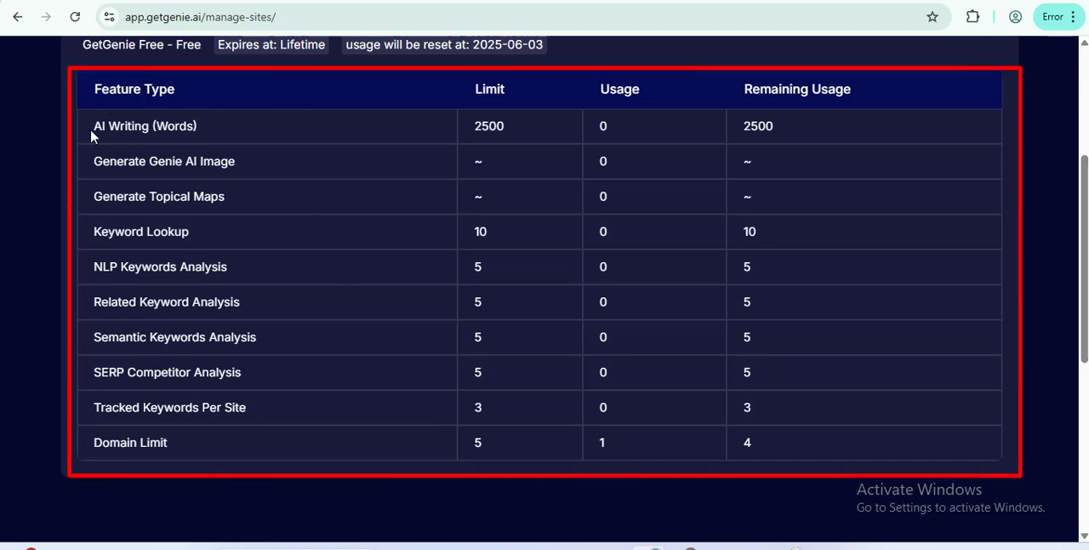
left_click_drag(89, 127, 199, 135)
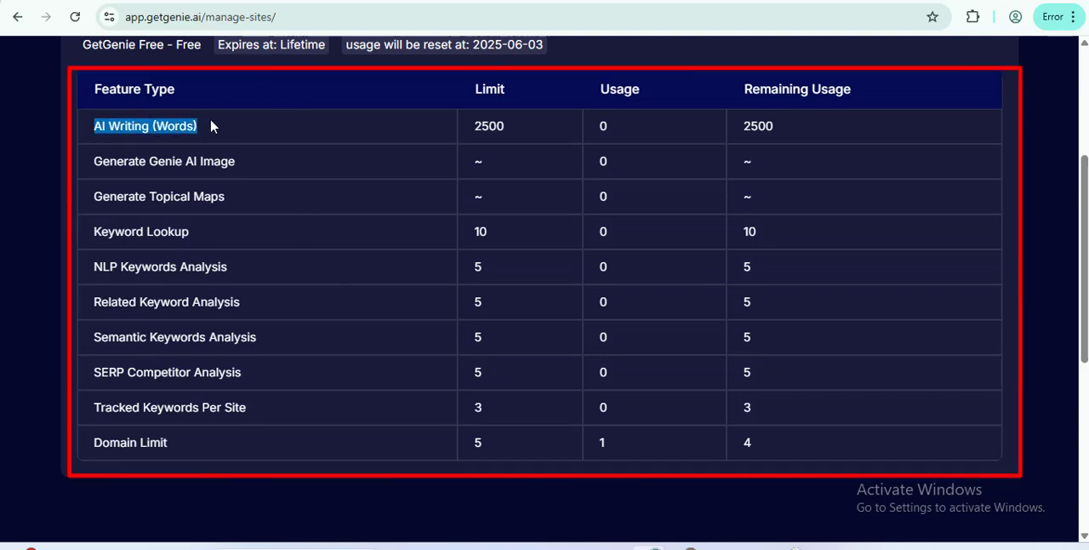
left_click(211, 126)
left_click_drag(473, 128, 537, 126)
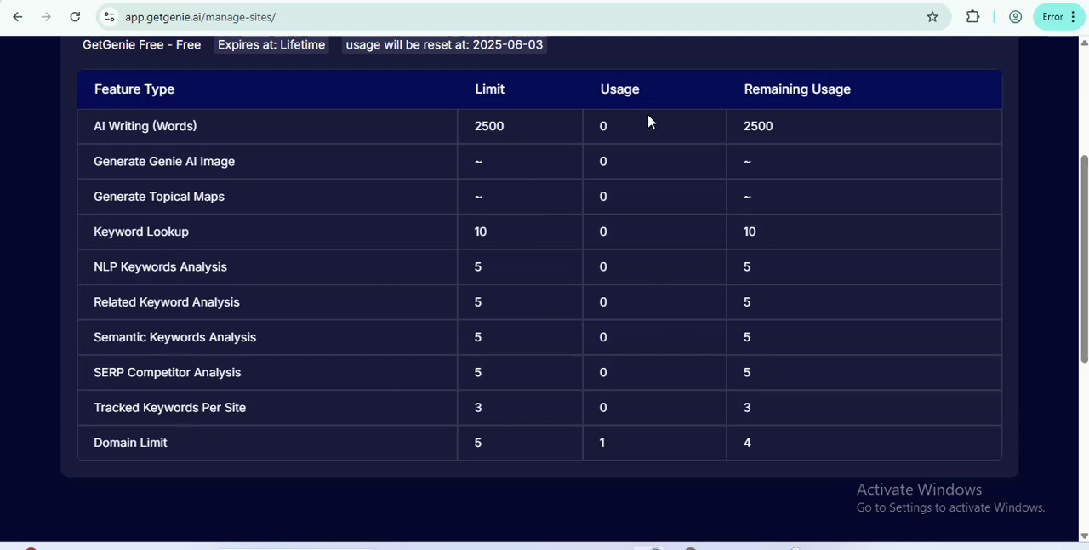
left_click_drag(600, 97, 658, 91)
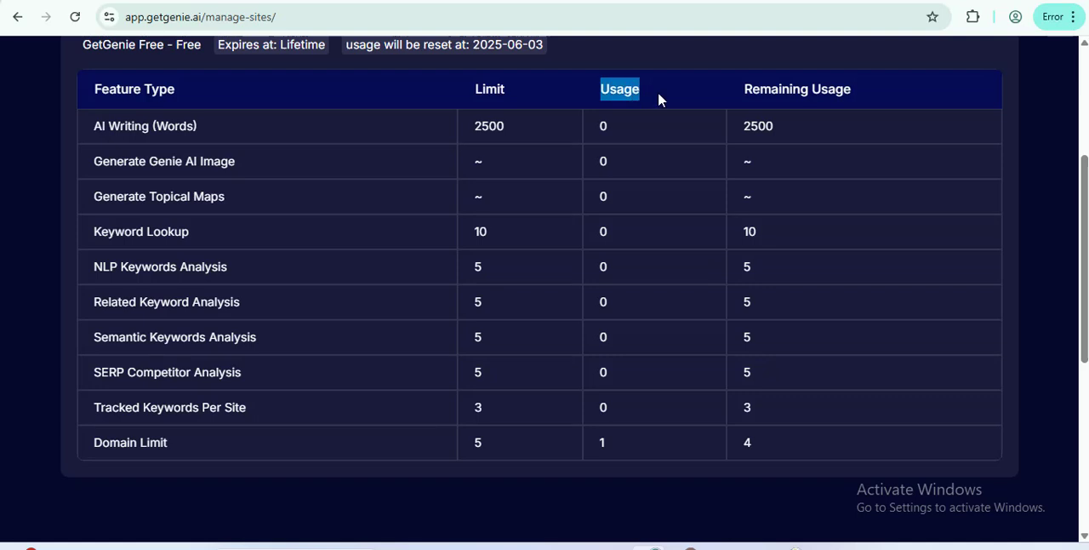
left_click(691, 90)
left_click_drag(737, 88, 856, 89)
left_click(856, 88)
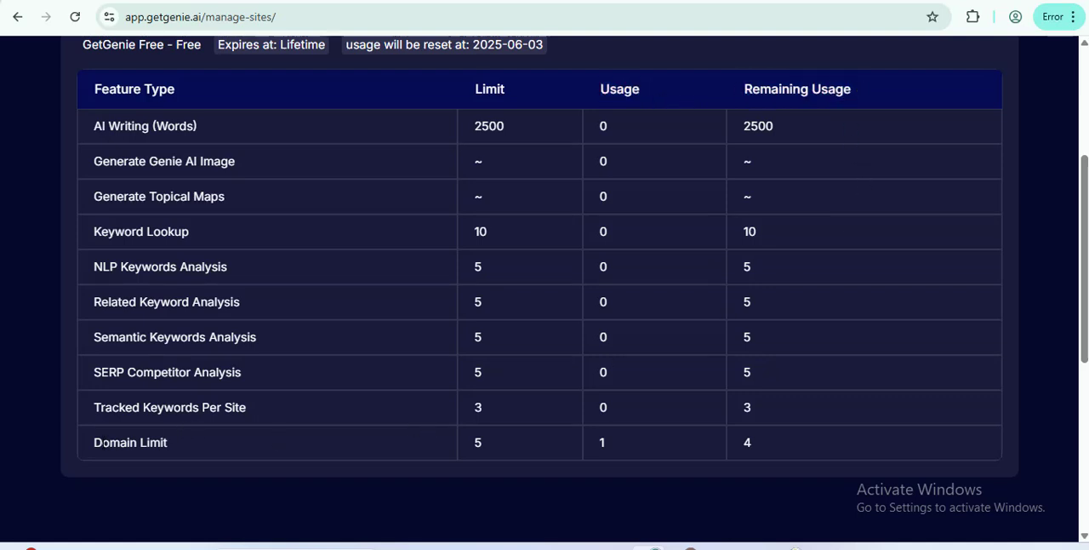
Step: Check the Domain Limit row in the subscription details table
left_click_drag(94, 444, 398, 416)
left_click_drag(470, 441, 482, 440)
left_click(529, 439)
scroll(383, 345, "down", 4)
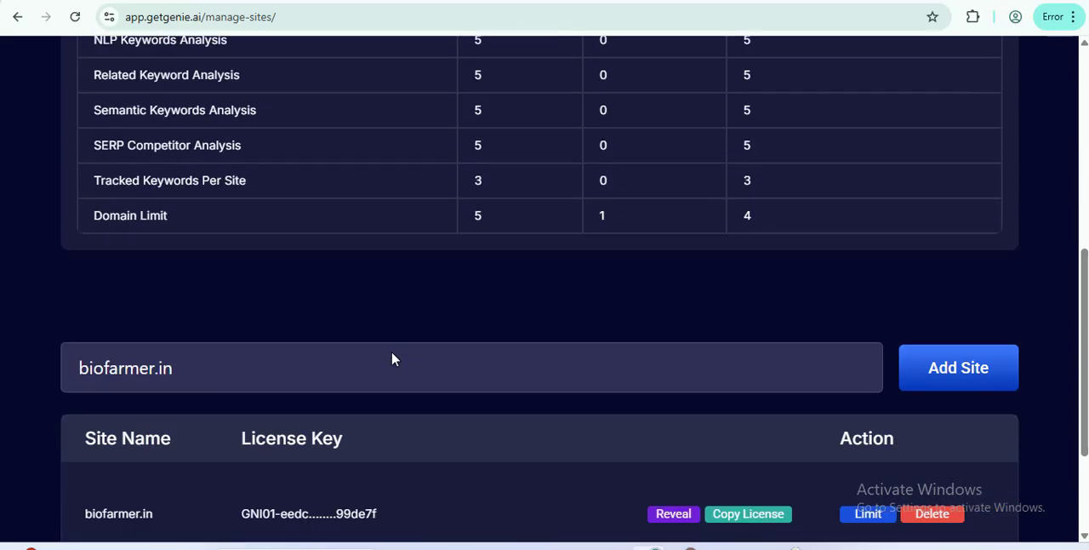
Step: Return to the WordPress dashboard and open the license key form on Get Genie's License page
left_click(735, 434)
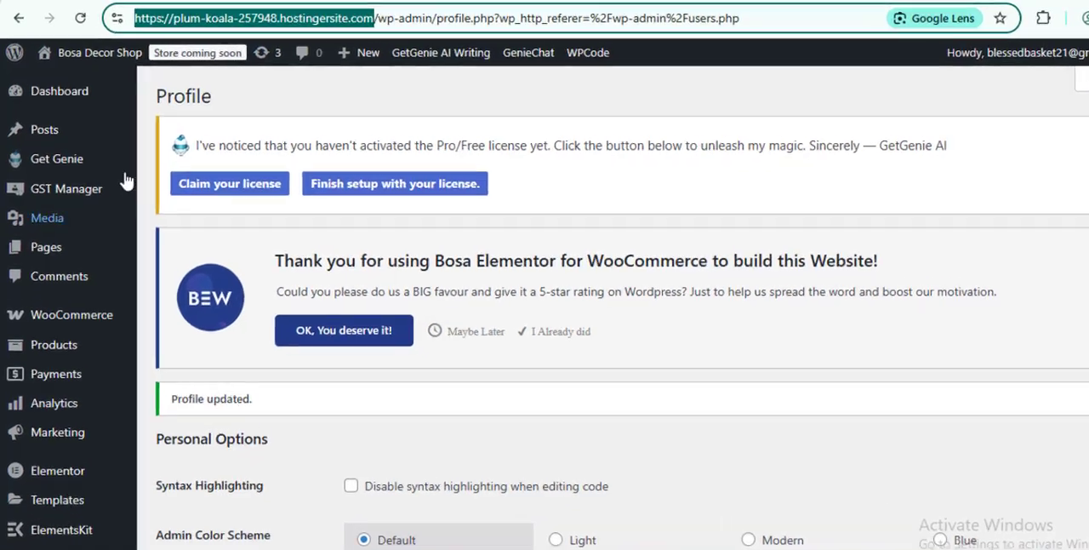
mouse_move(136, 153)
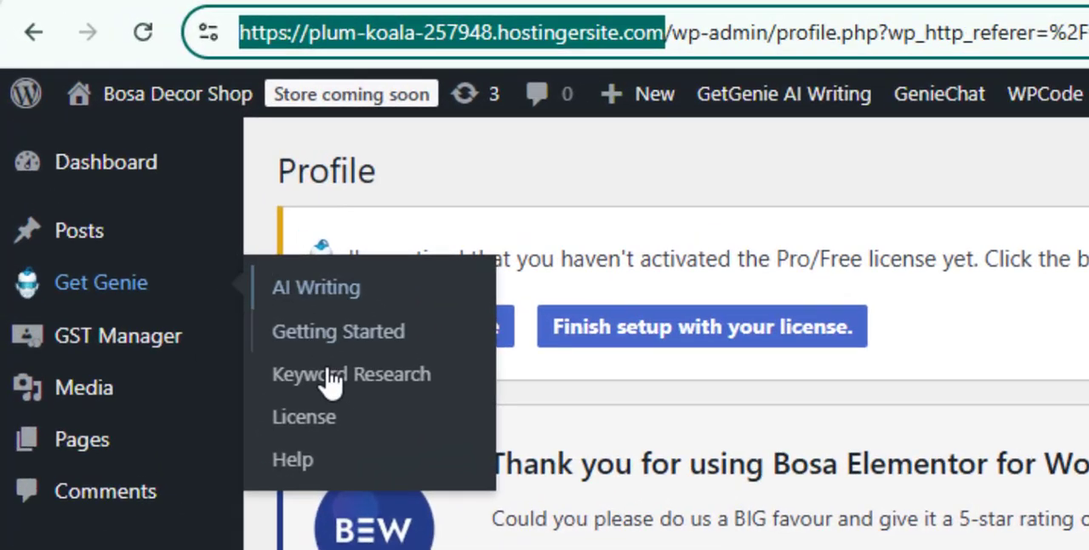
left_click(189, 240)
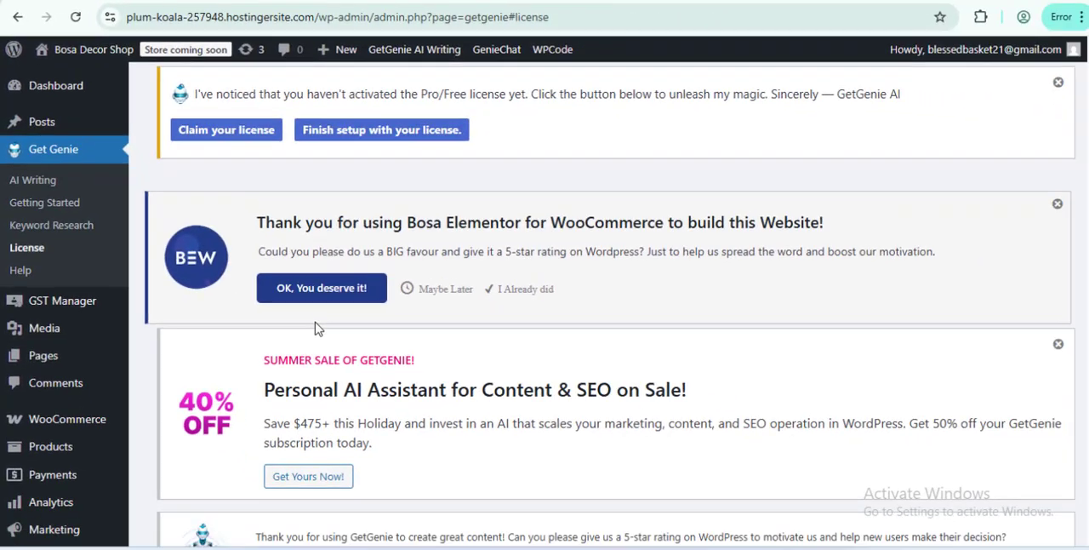
scroll(315, 324, "down", 10)
scroll(314, 323, "down", 3)
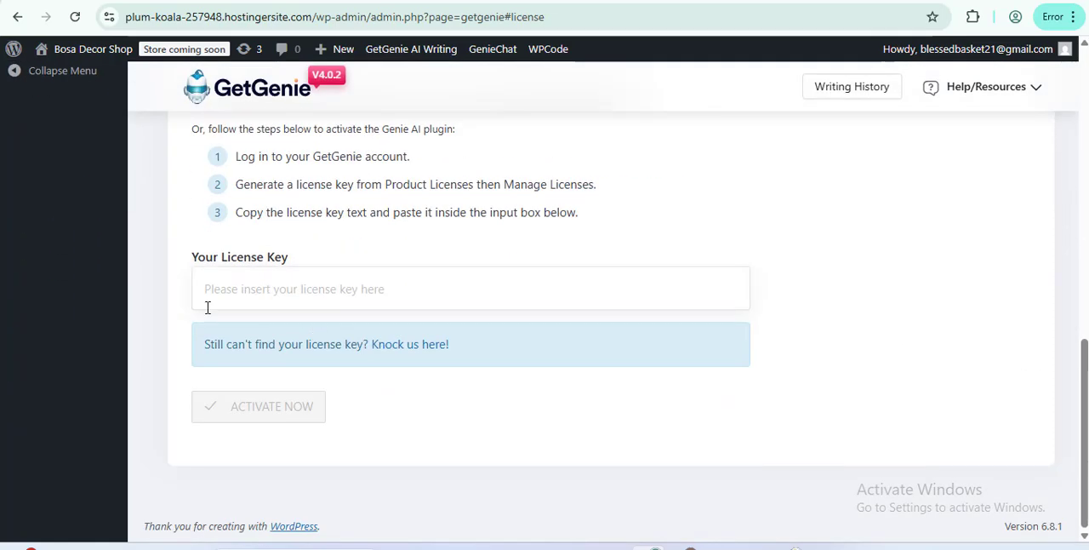
Step: Paste the copied license key into the Your License Key field and submit it for activation
left_click_drag(187, 271, 297, 261)
left_click(315, 293)
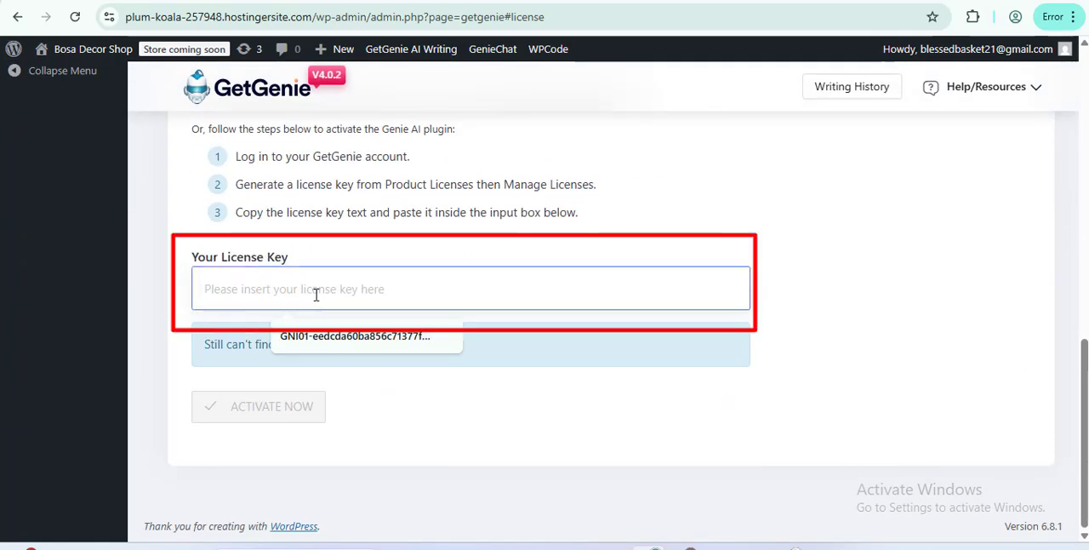
key("ctrl+v")
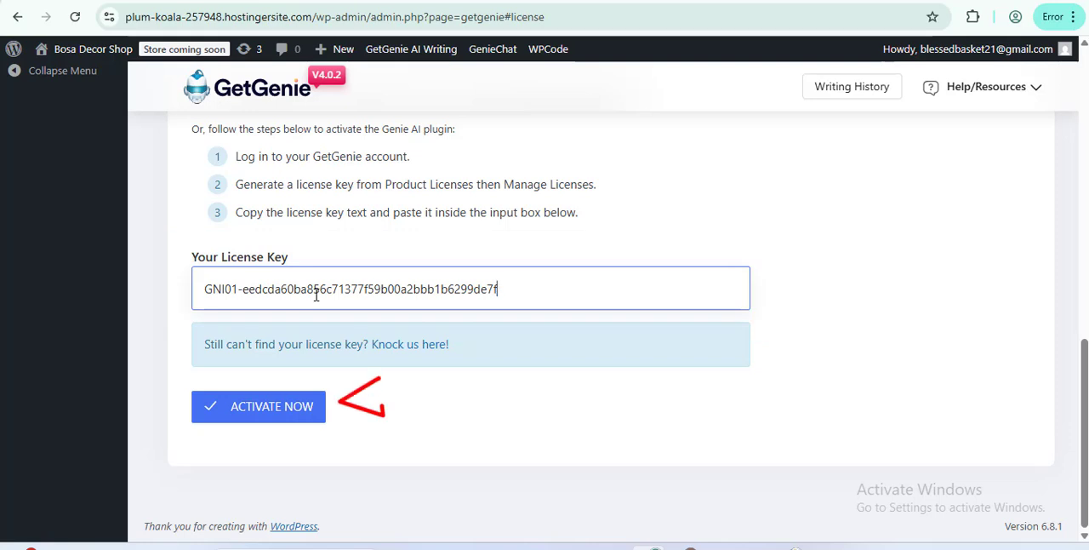
left_click(314, 415)
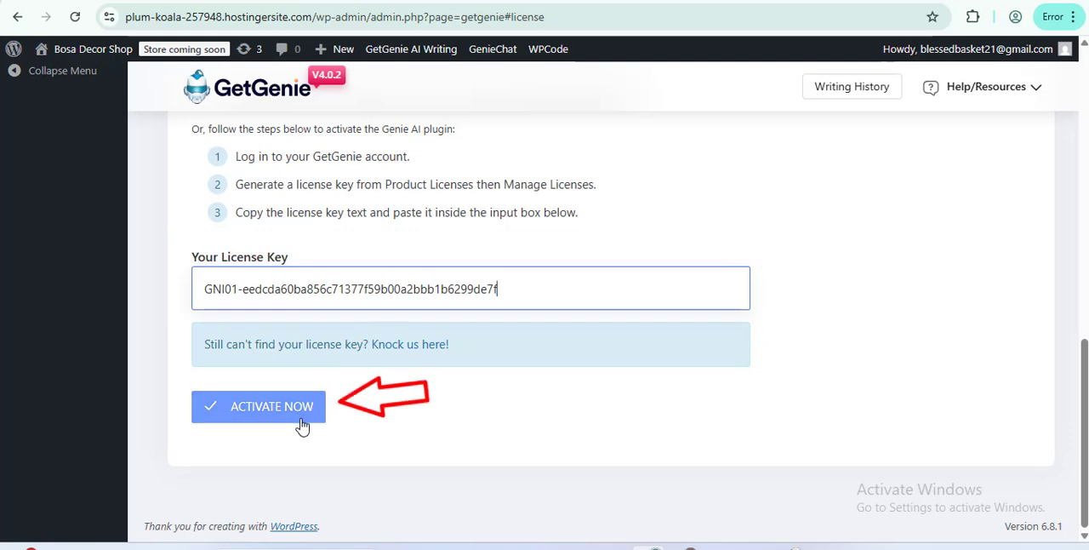
left_click(289, 415)
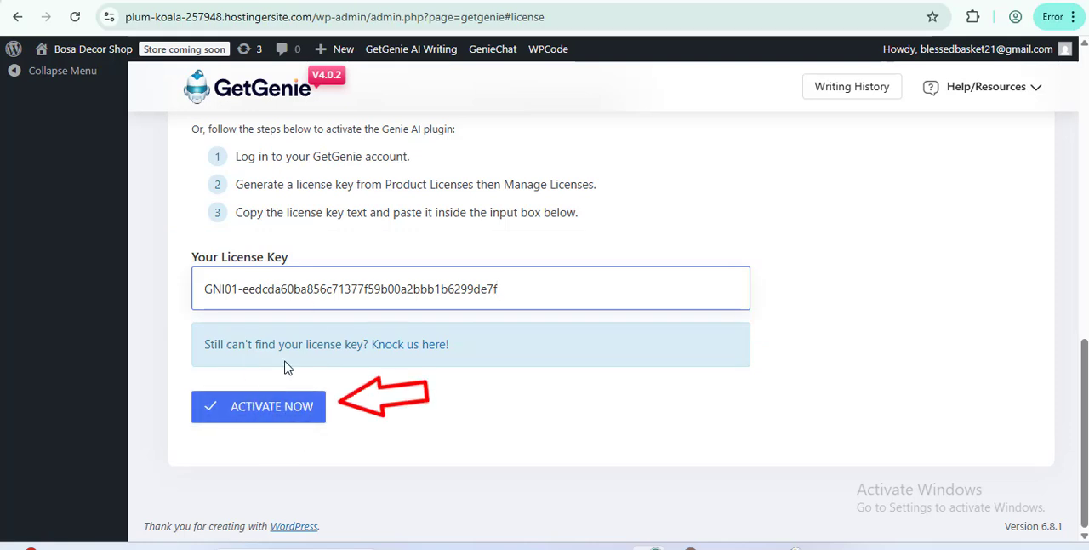
left_click(271, 416)
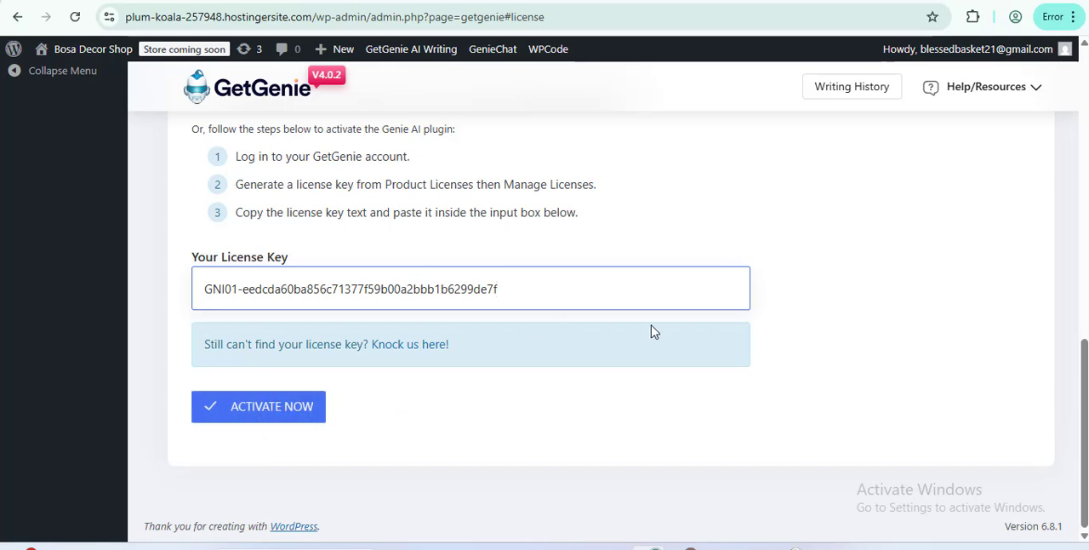
left_click(247, 417)
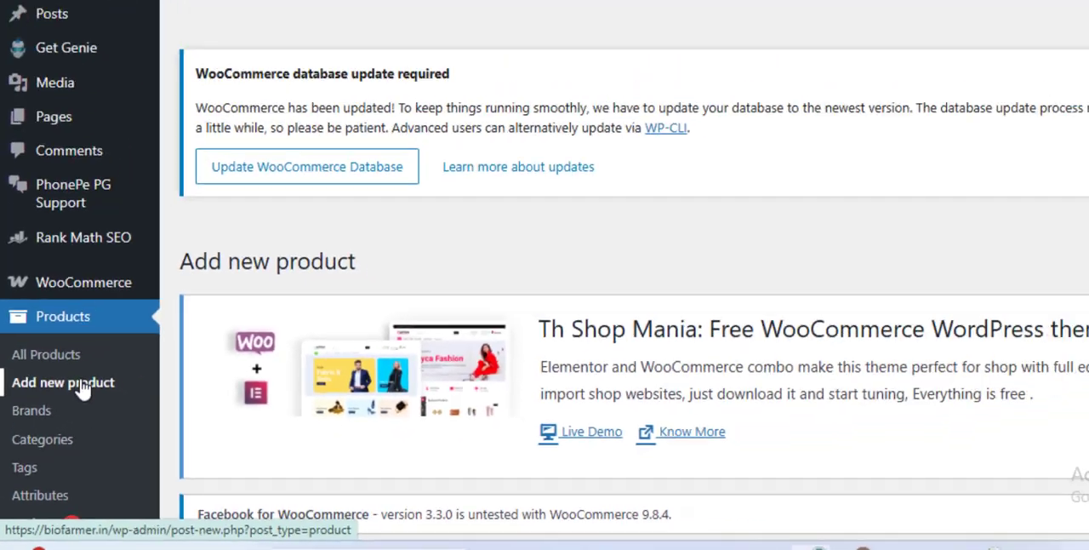
Step: Start a new product on biofarmer.in, open GetGenie's Write For Me assistant, and enter "verticillium lecanii" as the product name
left_click(155, 230)
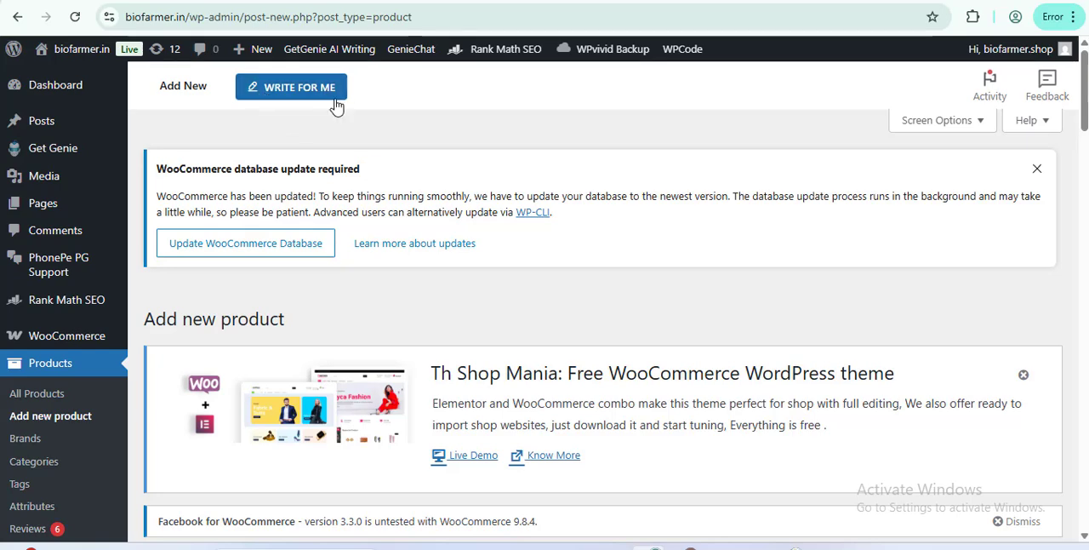
left_click(306, 92)
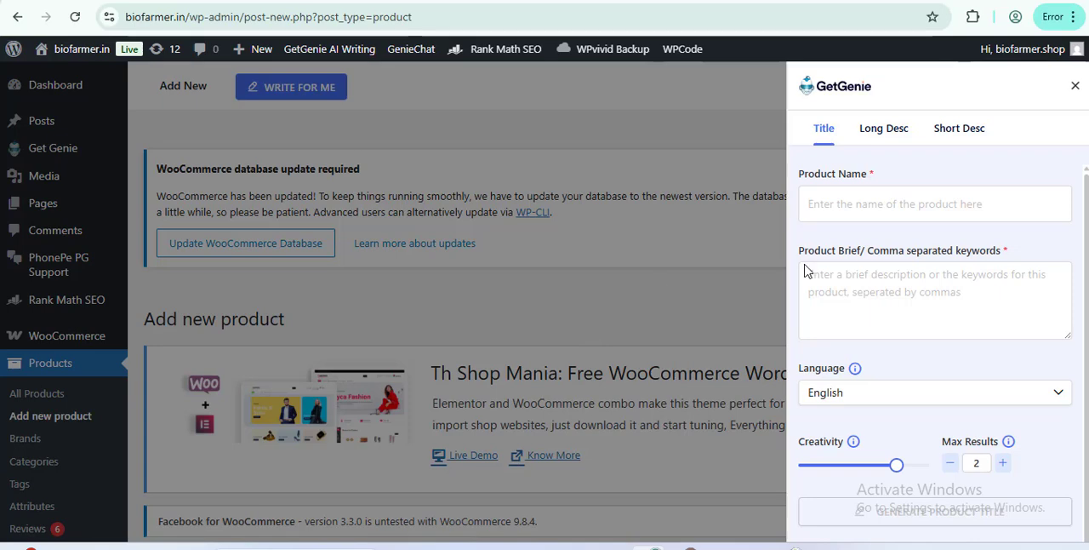
left_click(899, 196)
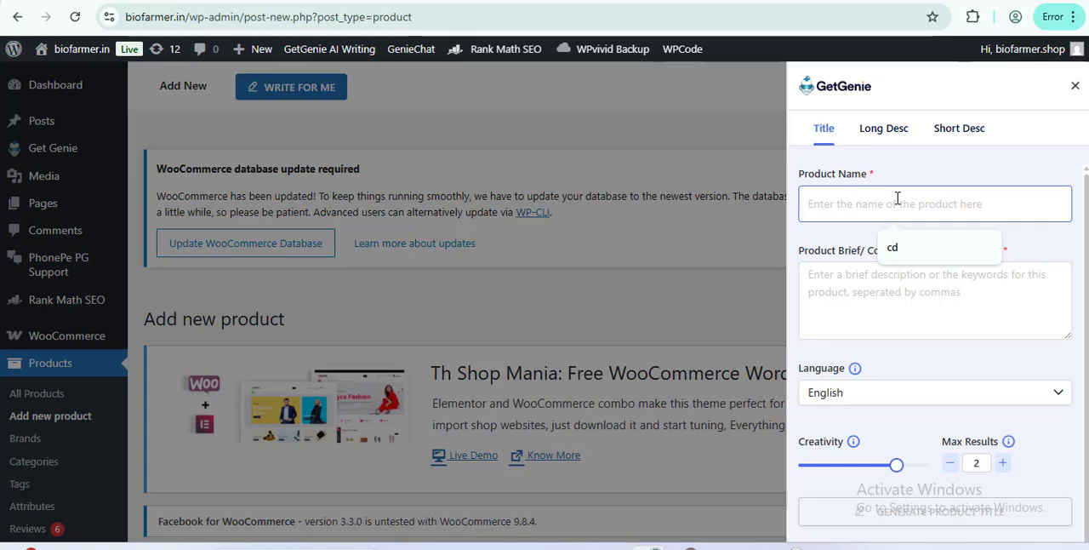
type("vertic")
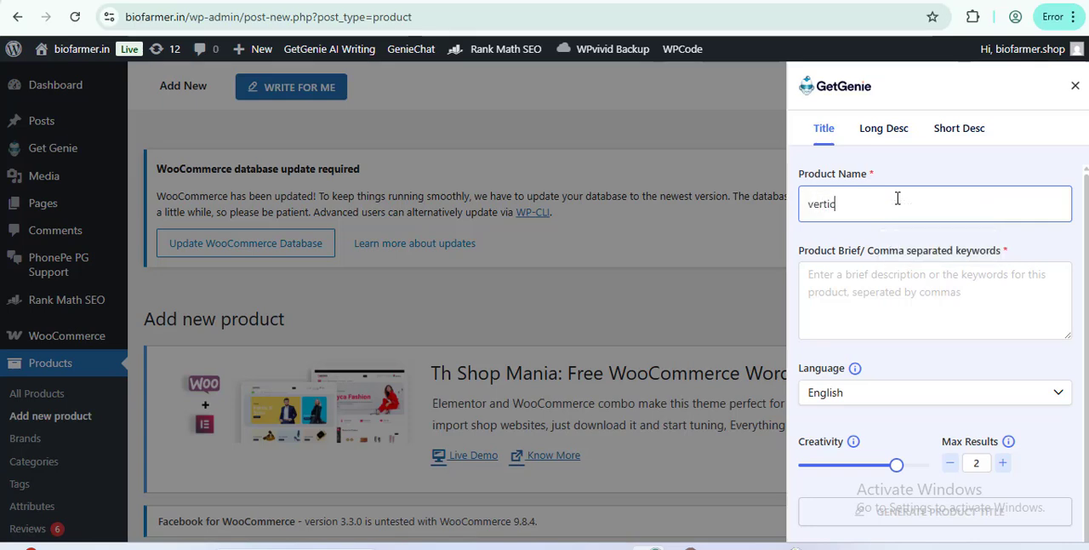
type("illium lecanii")
Step: Fill in the product brief with "verticillium is a biopesticide. target insects: sucking pests such as whiteflies, etc."
left_click(883, 298)
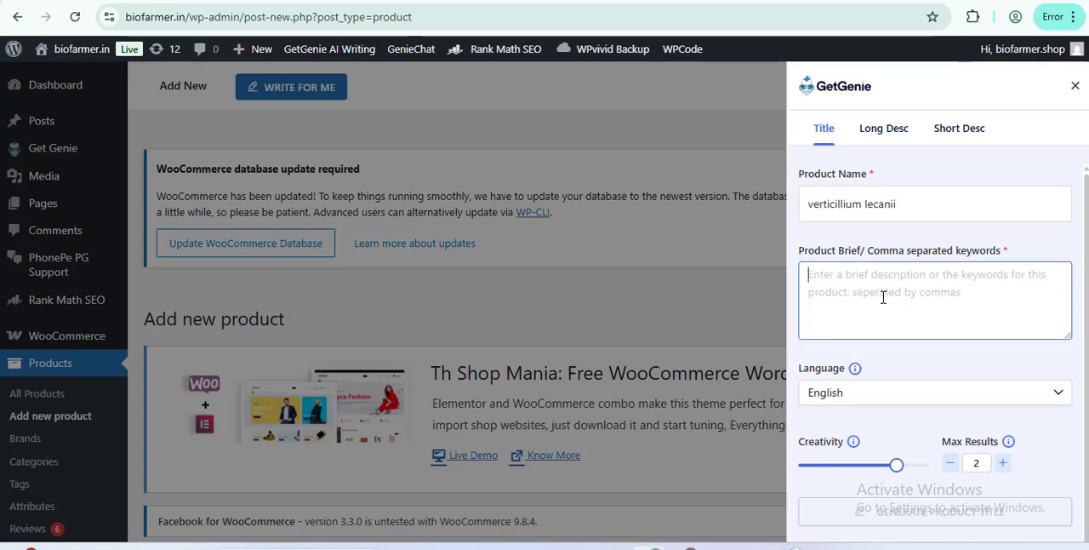
type("verticillium is a biopesticide. target insects: sucking pests such as white")
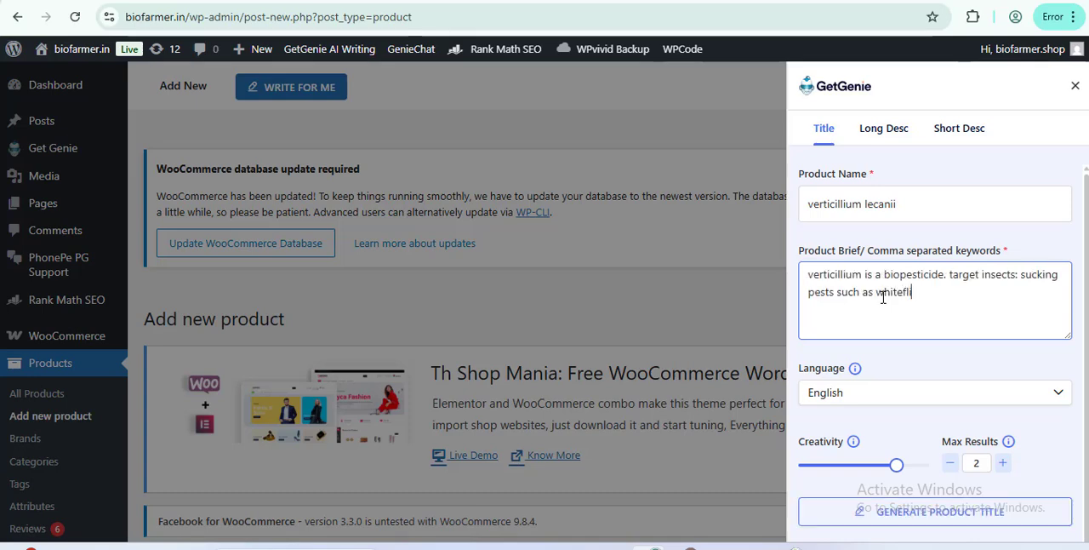
type("flies, etc.")
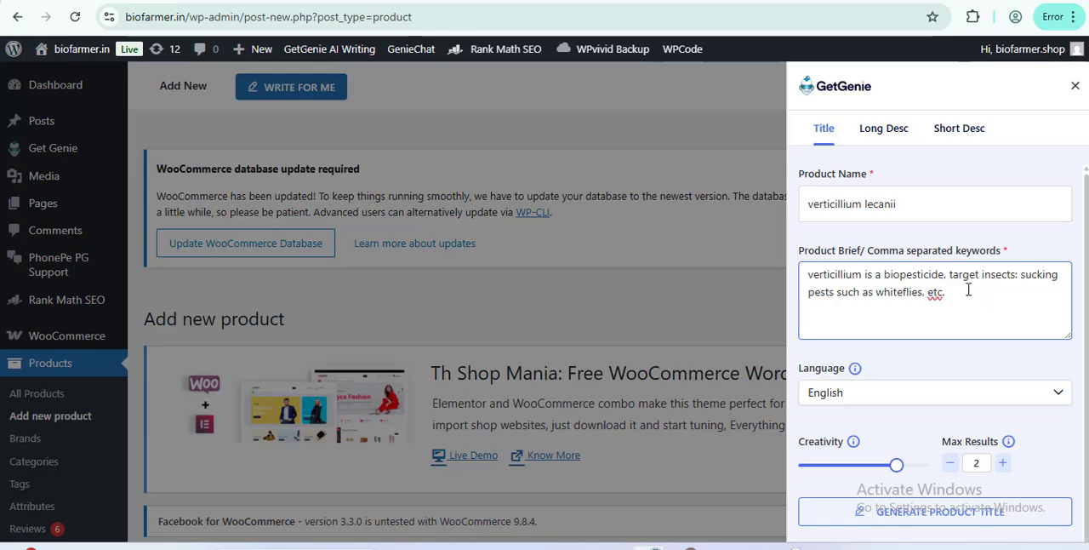
scroll(877, 387, "down", 1)
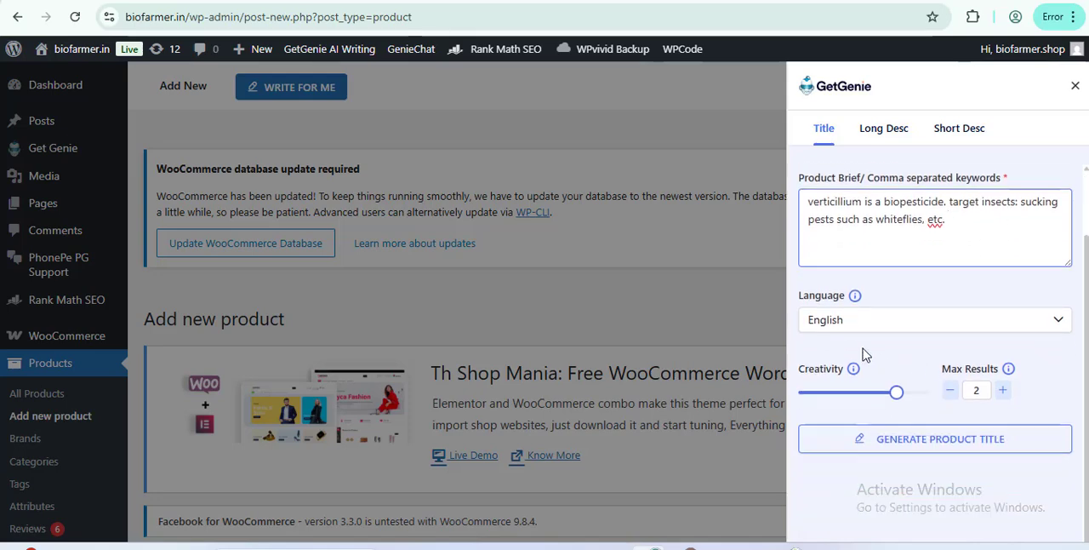
Step: Keep English as the content language and set the maximum number of results to 1
left_click(851, 321)
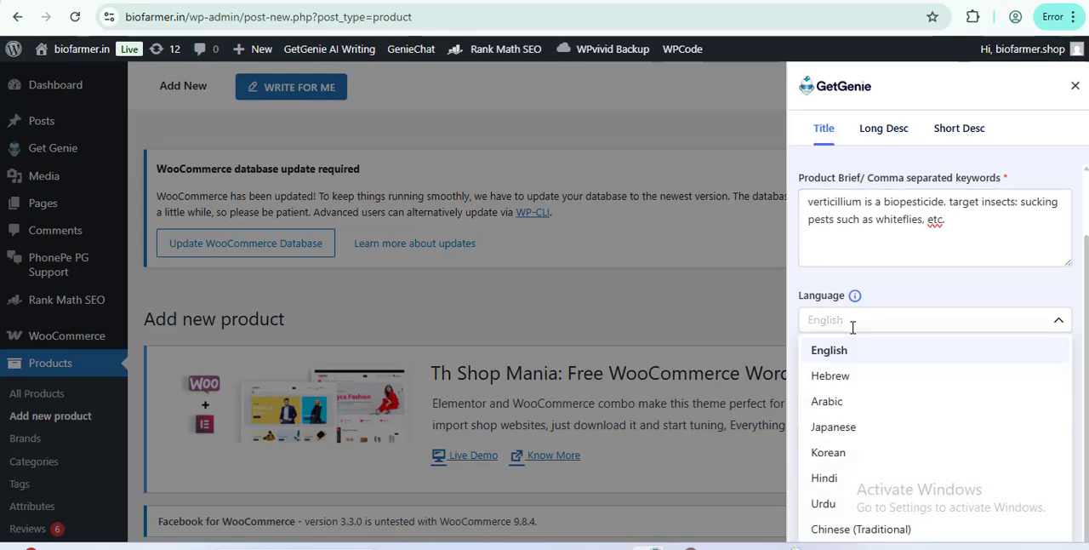
left_click(908, 297)
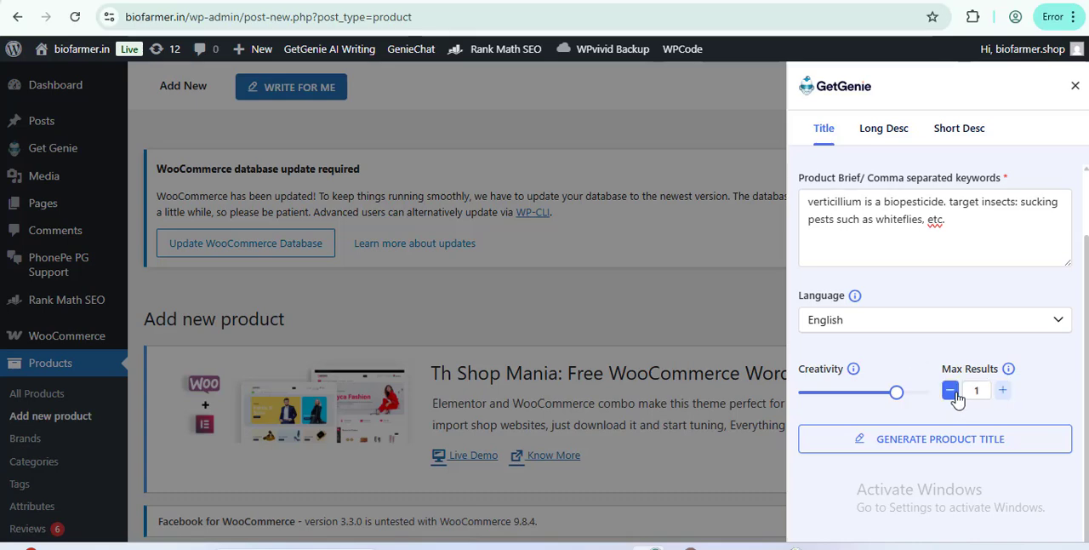
mouse_move(855, 371)
scroll(966, 310, "up", 1)
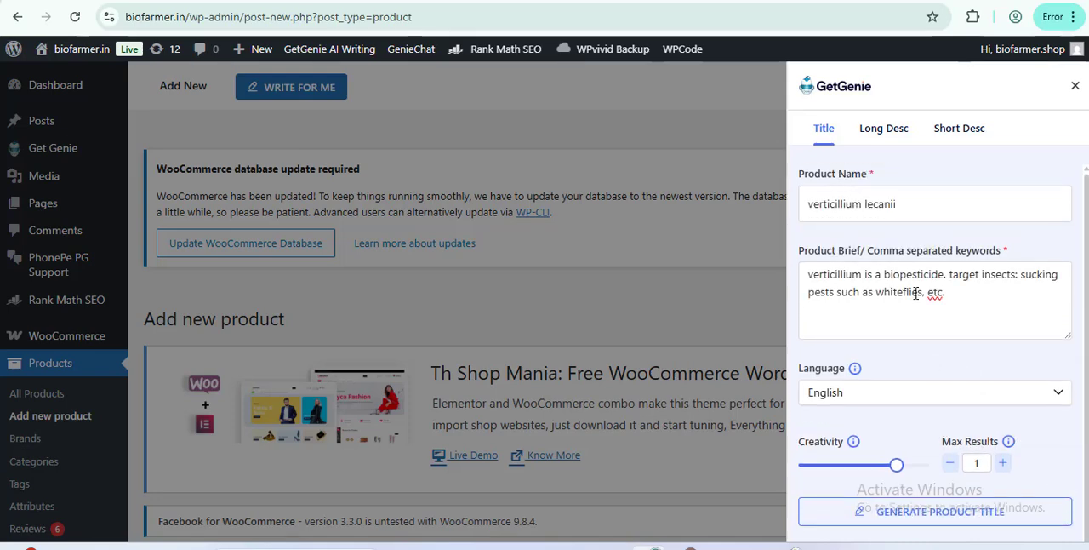
scroll(916, 292, "down", 1)
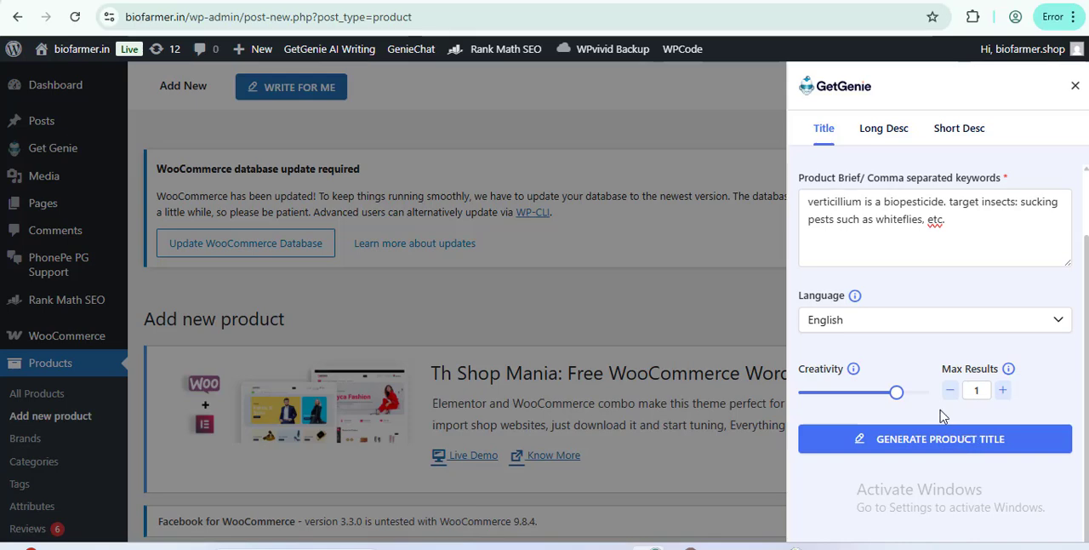
Step: Look through GetGenie's long and short description forms, then return to the product title form
left_click(887, 132)
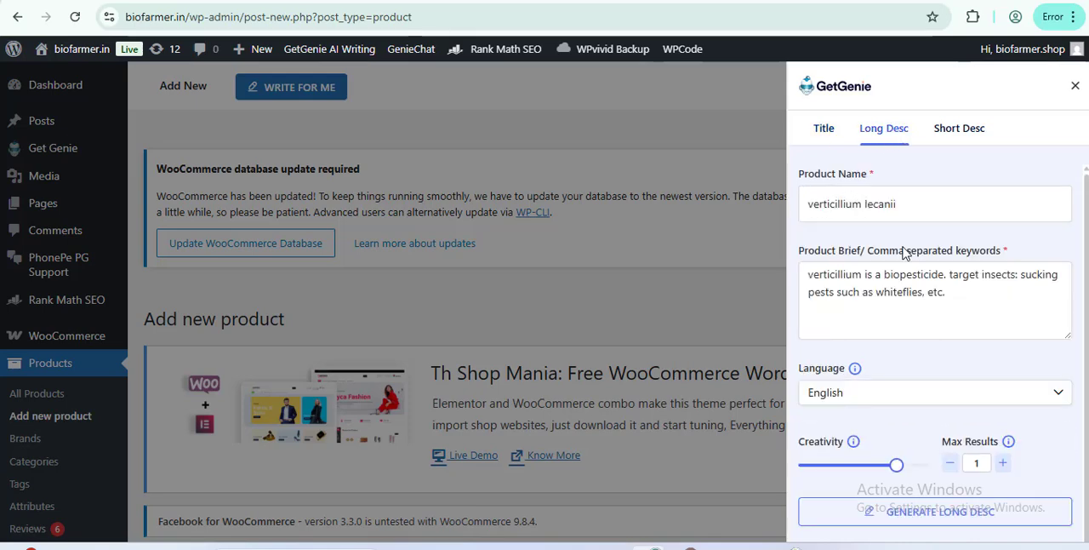
left_click(979, 132)
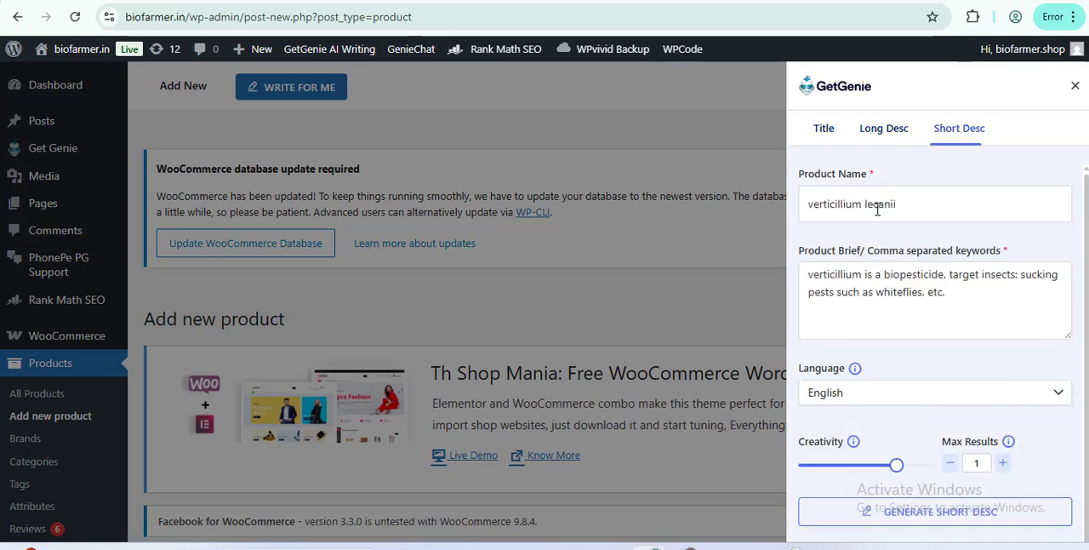
left_click(823, 143)
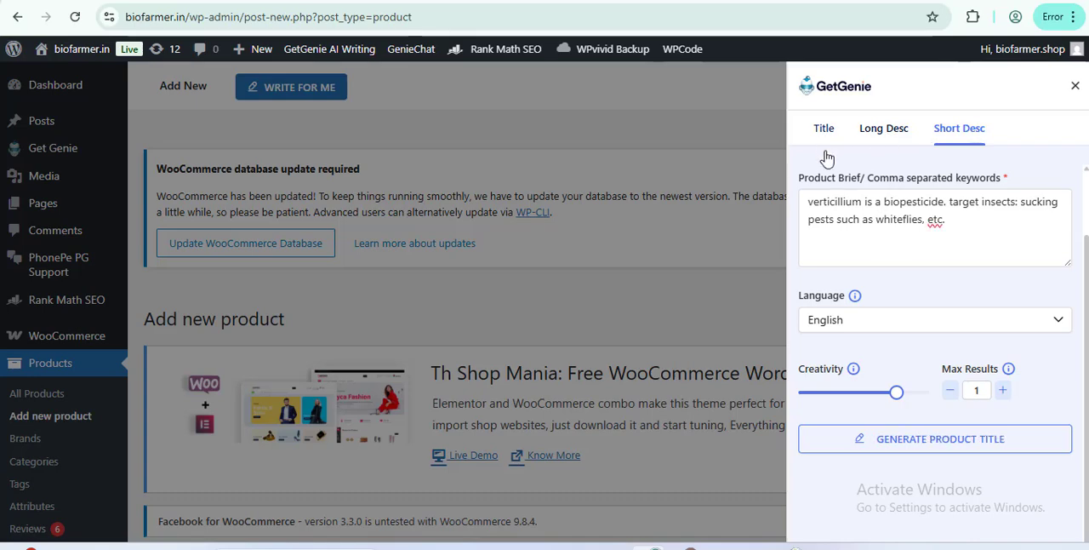
scroll(885, 425, "down", 1)
left_click(889, 135)
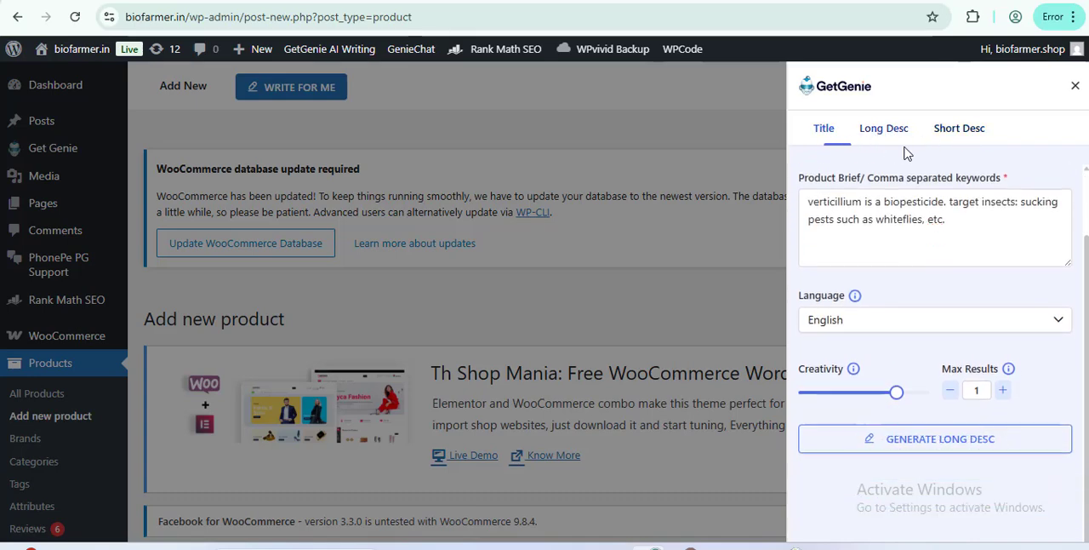
left_click(823, 129)
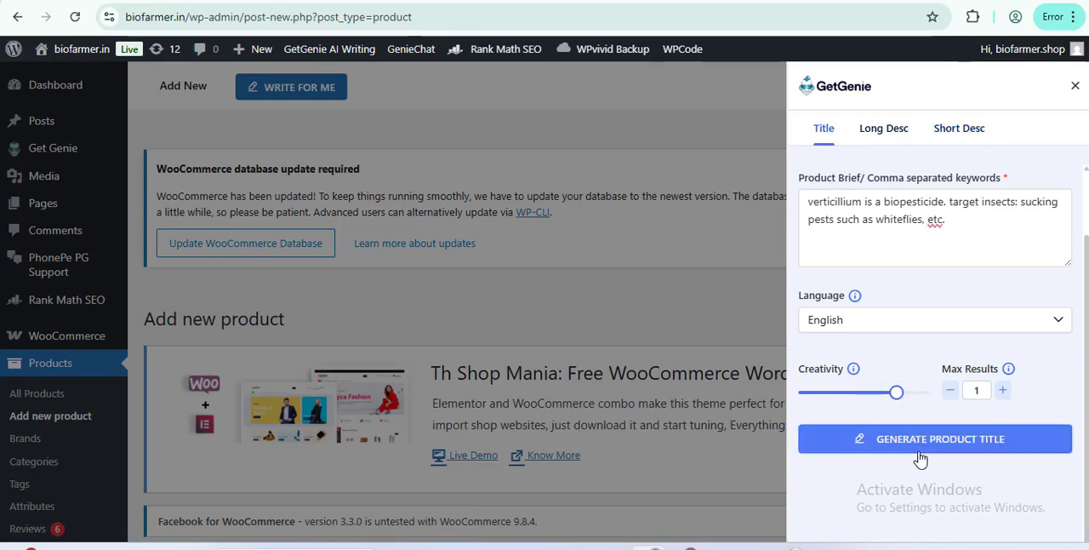
Step: Generate a product title from the brief and insert the generated name into the product
left_click(920, 452)
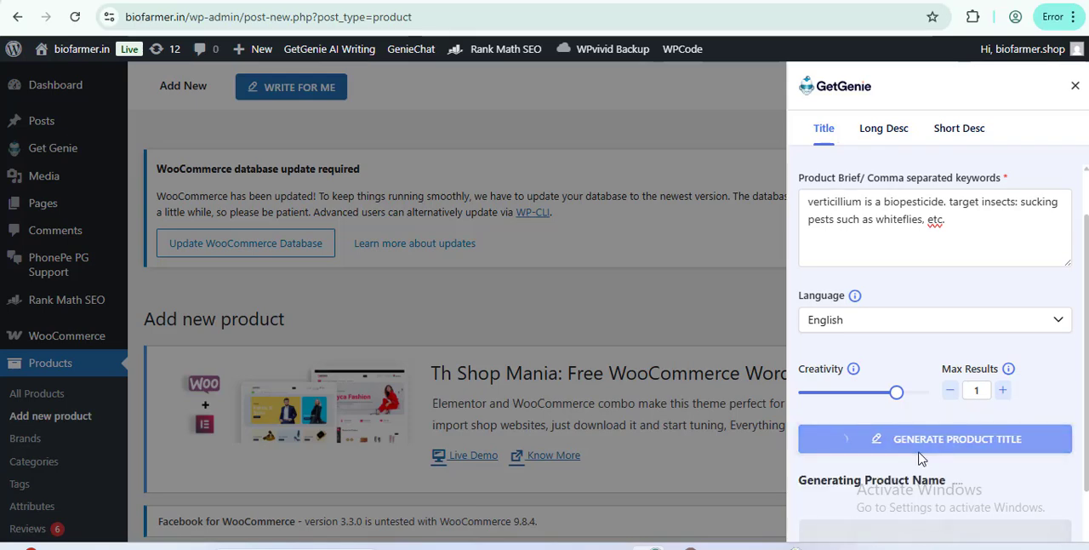
scroll(919, 460, "down", 2)
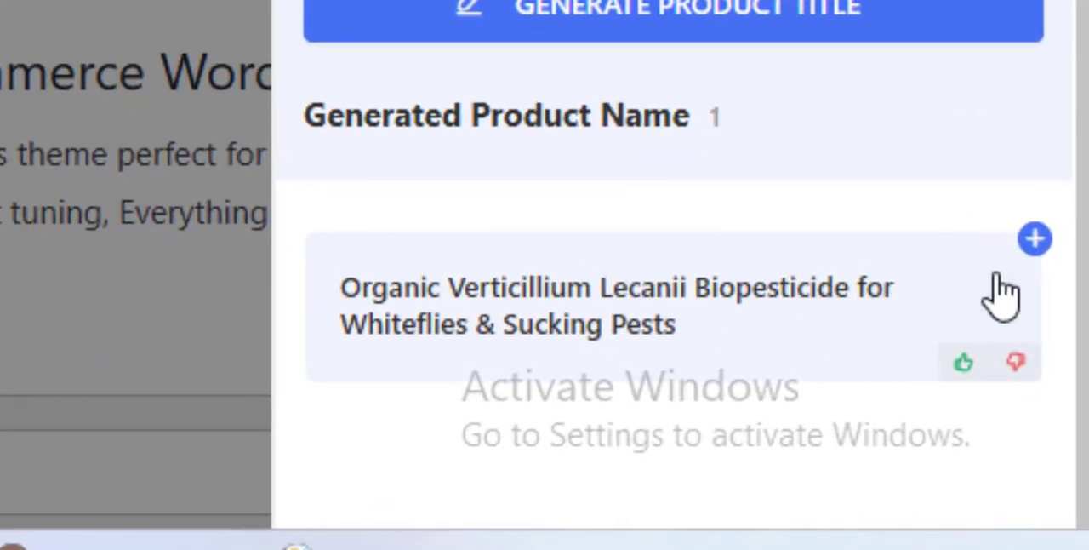
left_click(1033, 245)
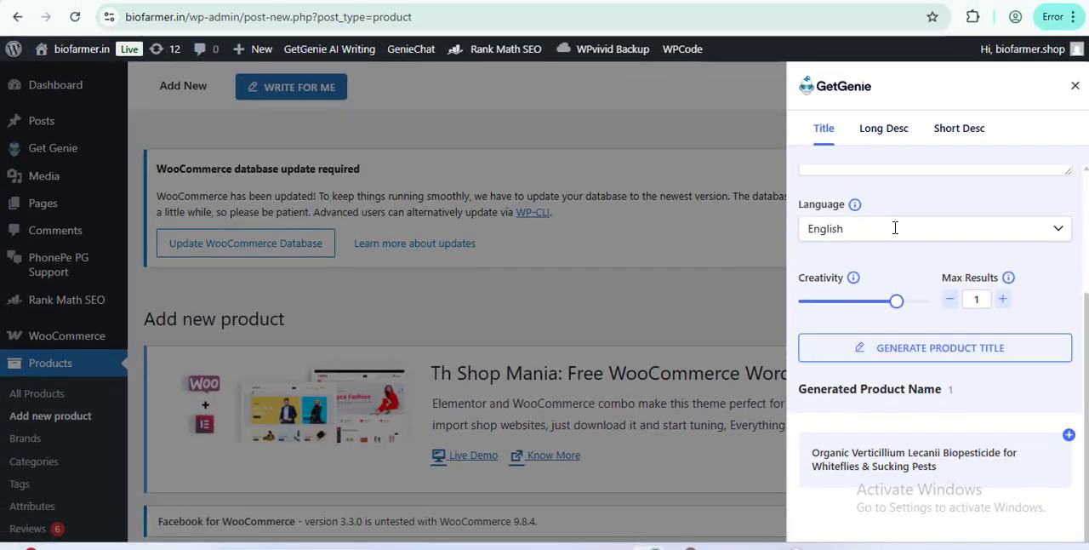
Step: Generate a long description from the same product brief and insert it into the product
scroll(896, 223, "up", 1)
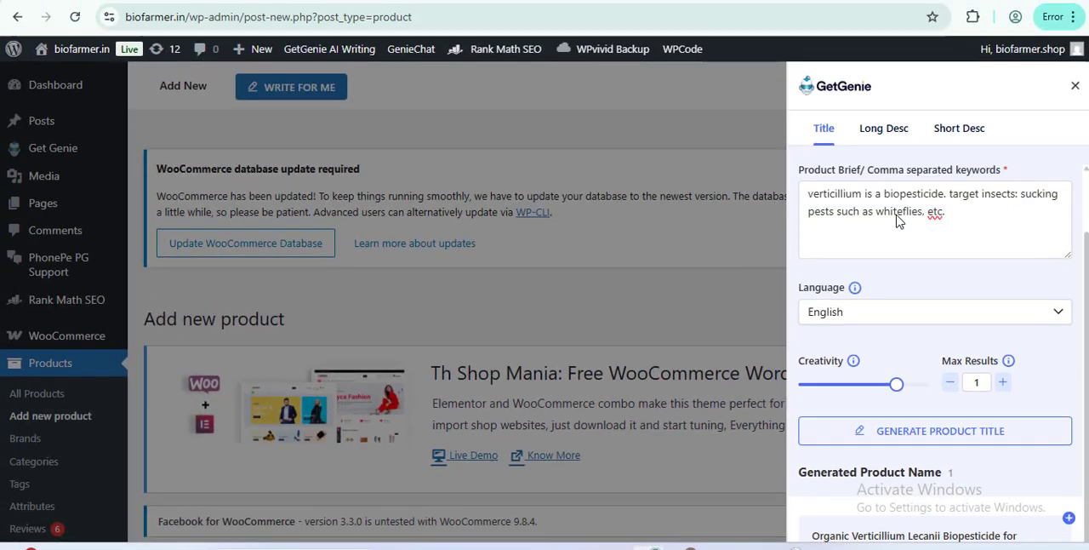
scroll(896, 222, "up", 1)
left_click(884, 134)
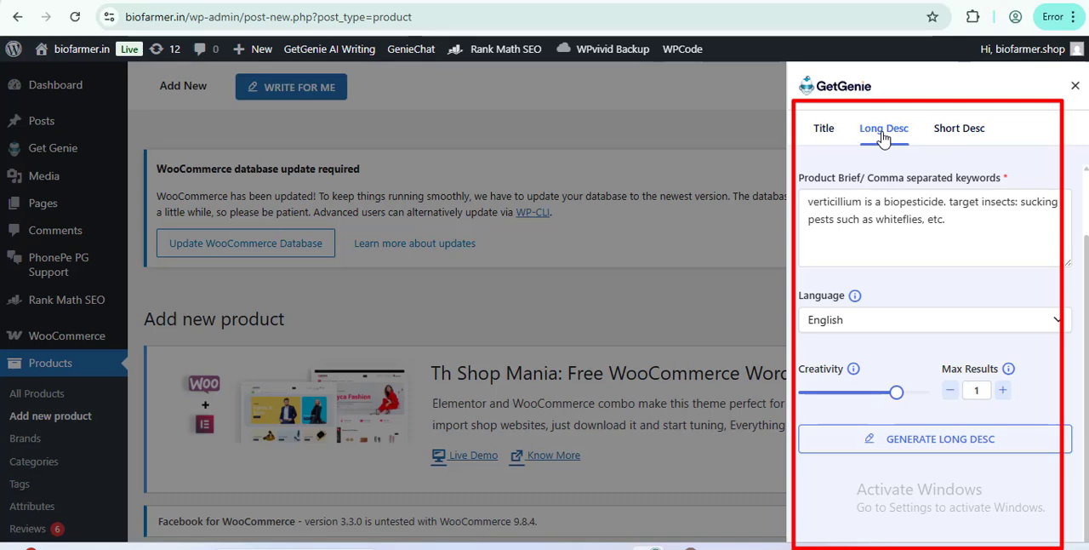
left_click(924, 235)
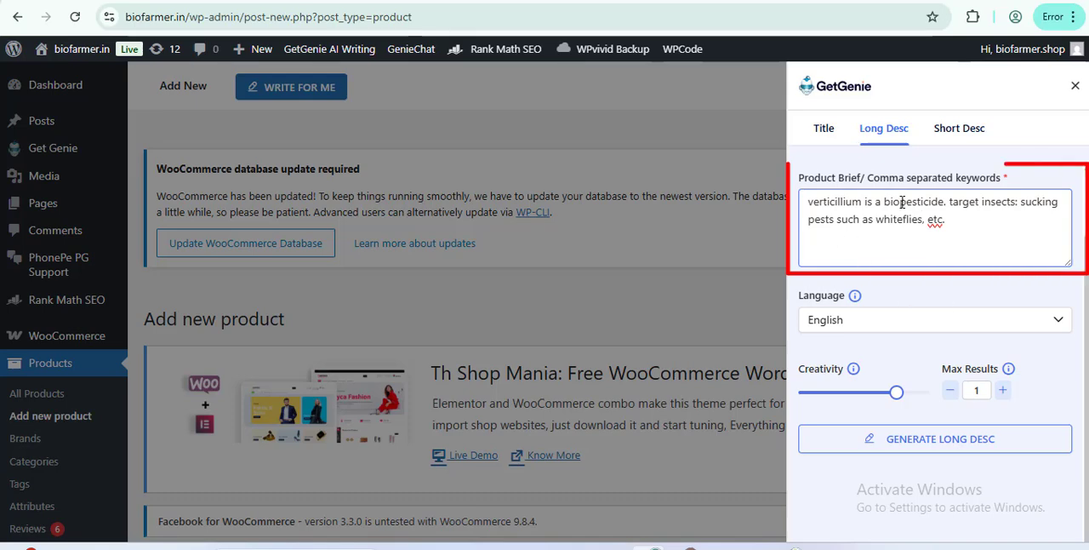
left_click(945, 447)
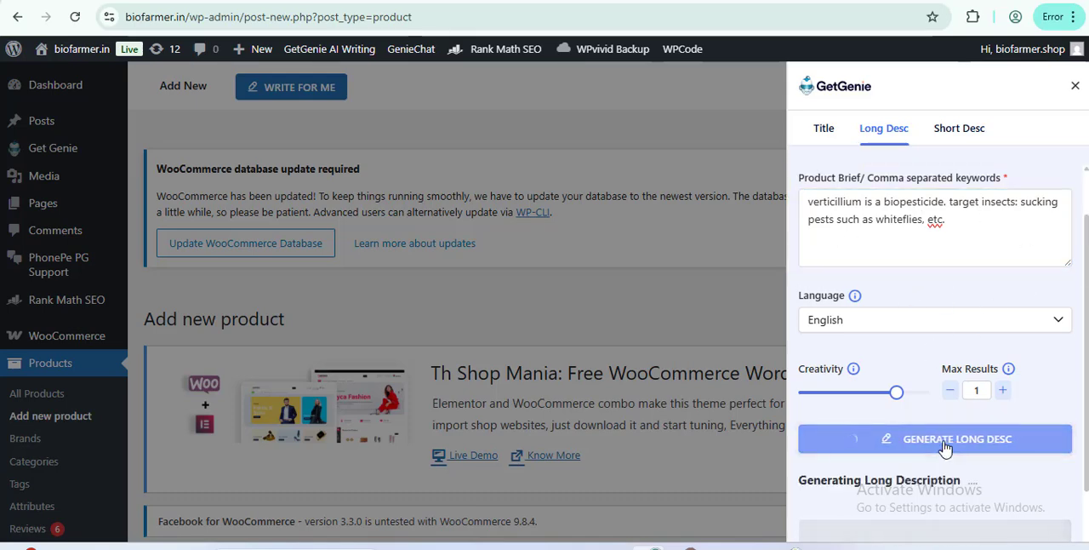
scroll(945, 447, "down", 3)
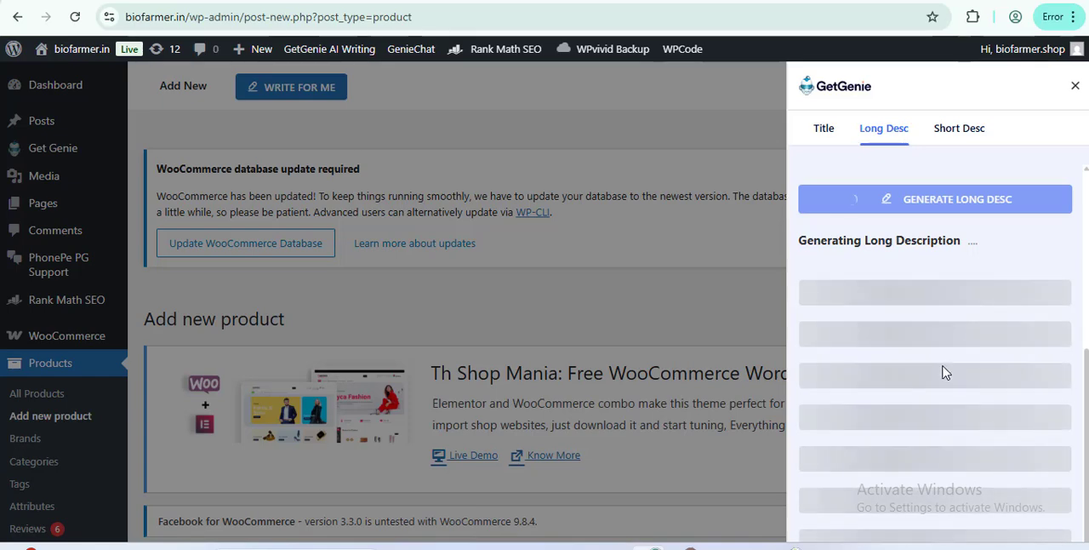
scroll(983, 316, "down", 1)
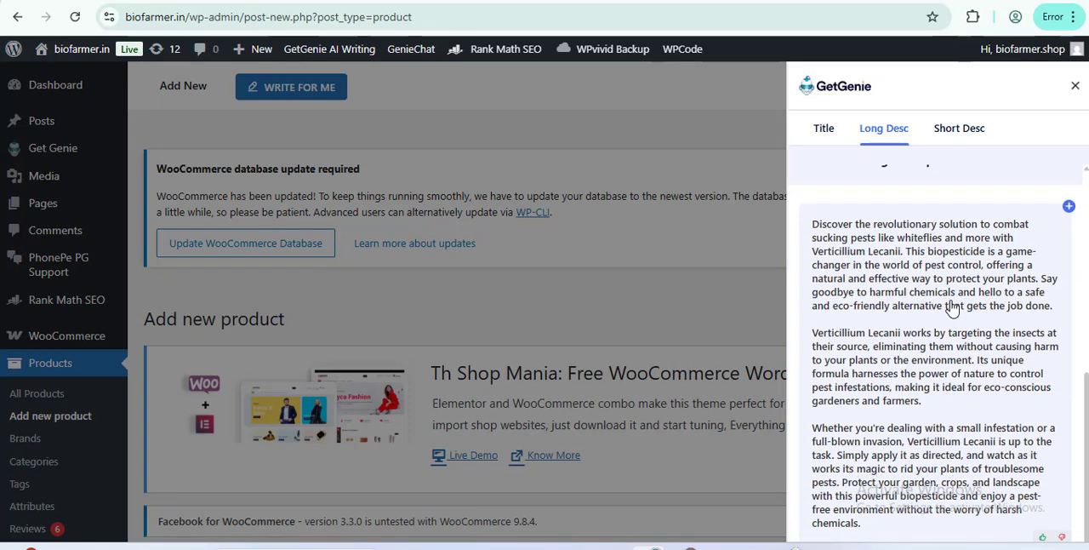
scroll(979, 259, "down", 1)
scroll(987, 255, "up", 1)
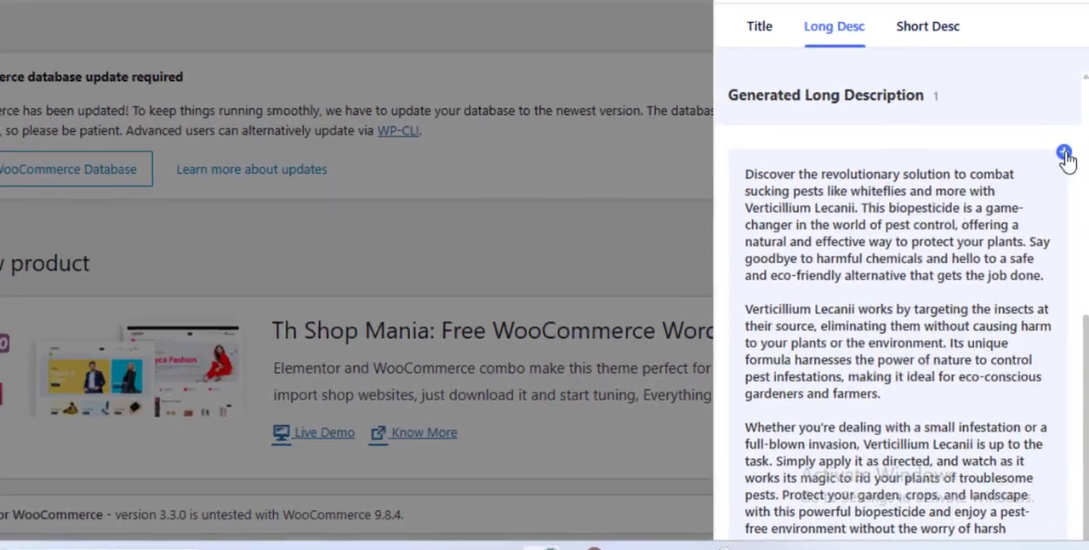
left_click(1068, 204)
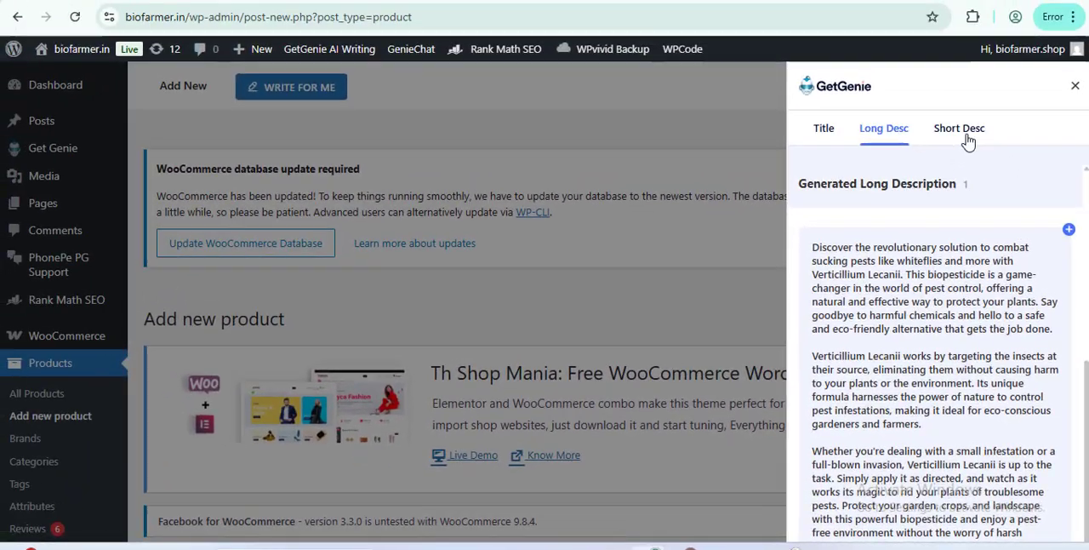
Step: Generate a short description from the same brief, insert it into the product, and close the GetGenie assistant
left_click(931, 17)
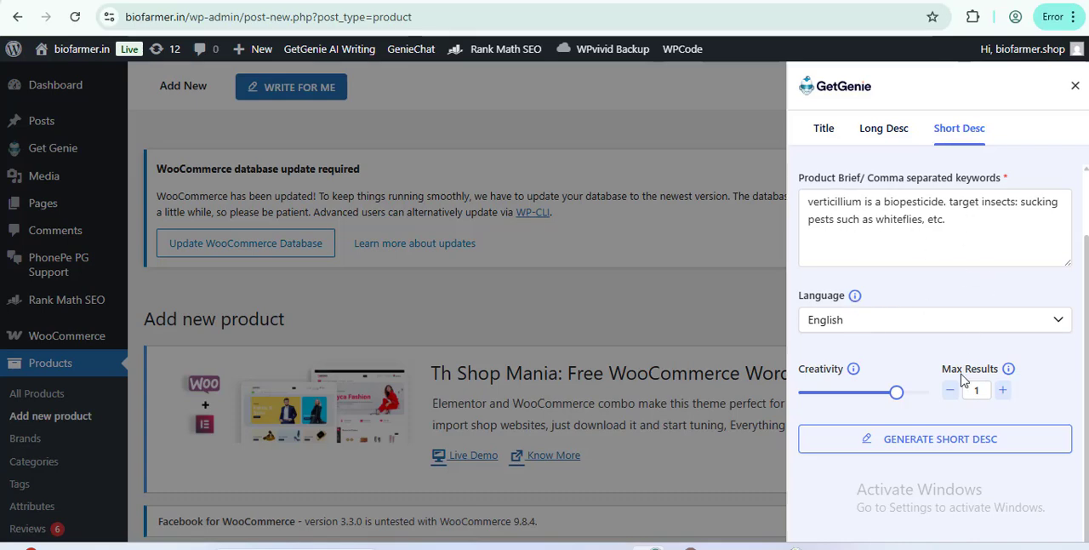
left_click(947, 448)
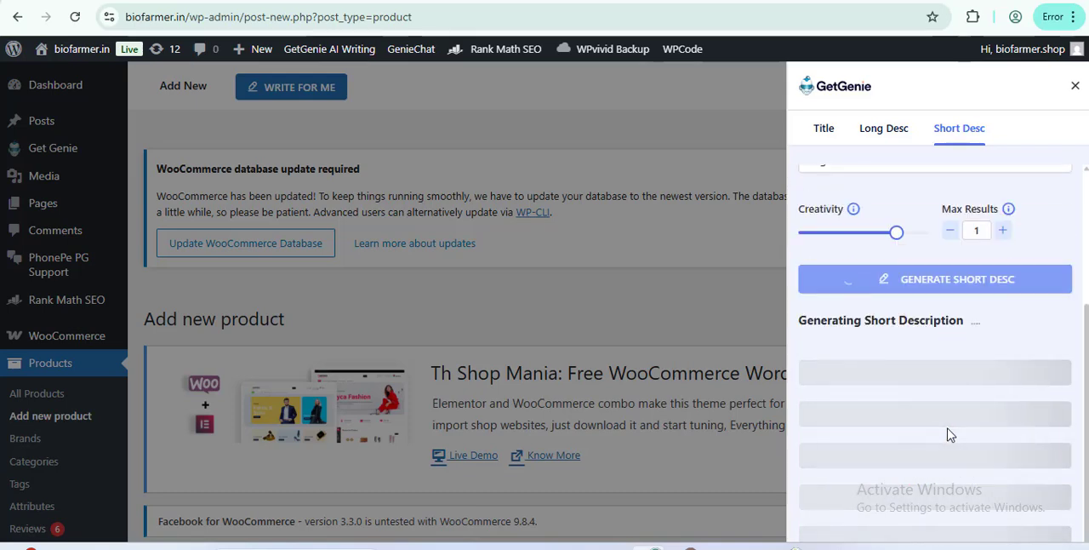
left_click(1069, 395)
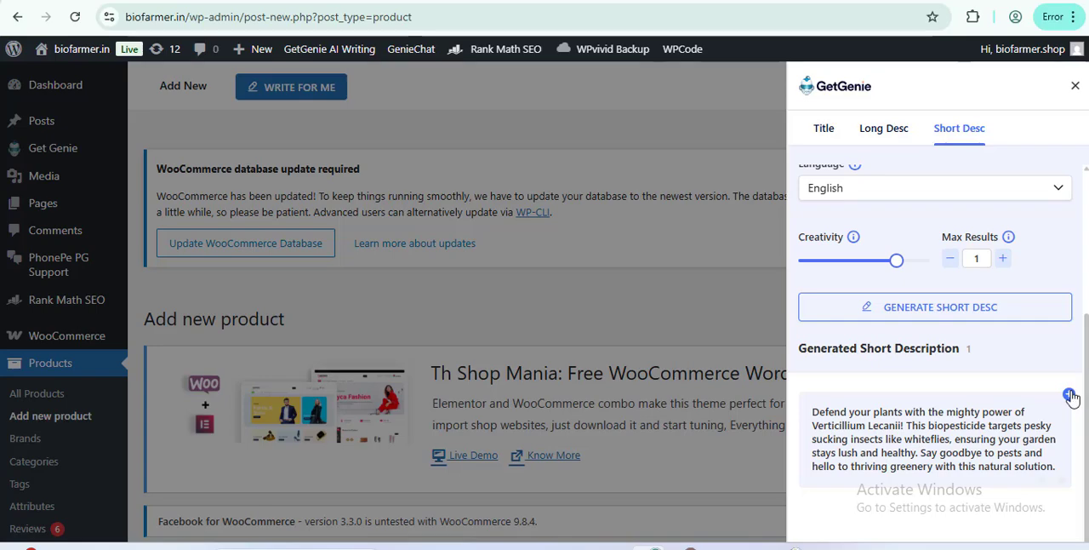
left_click(1075, 86)
Step: Review the inserted title, product description and short description on the new product page, along with the publish and product data sections
scroll(757, 317, "down", 6)
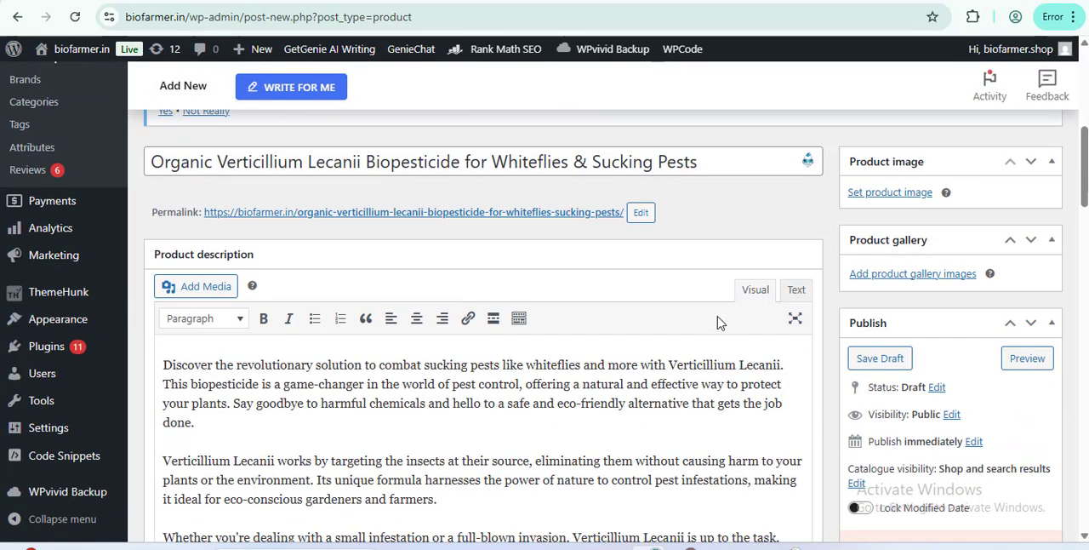
scroll(722, 325, "up", 1)
scroll(723, 324, "up", 1)
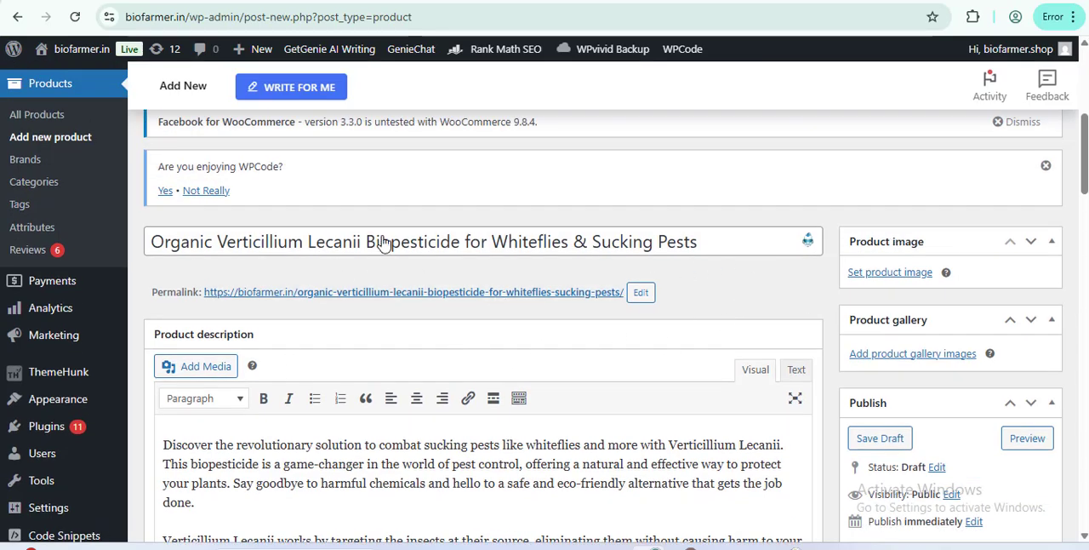
scroll(508, 329, "down", 10)
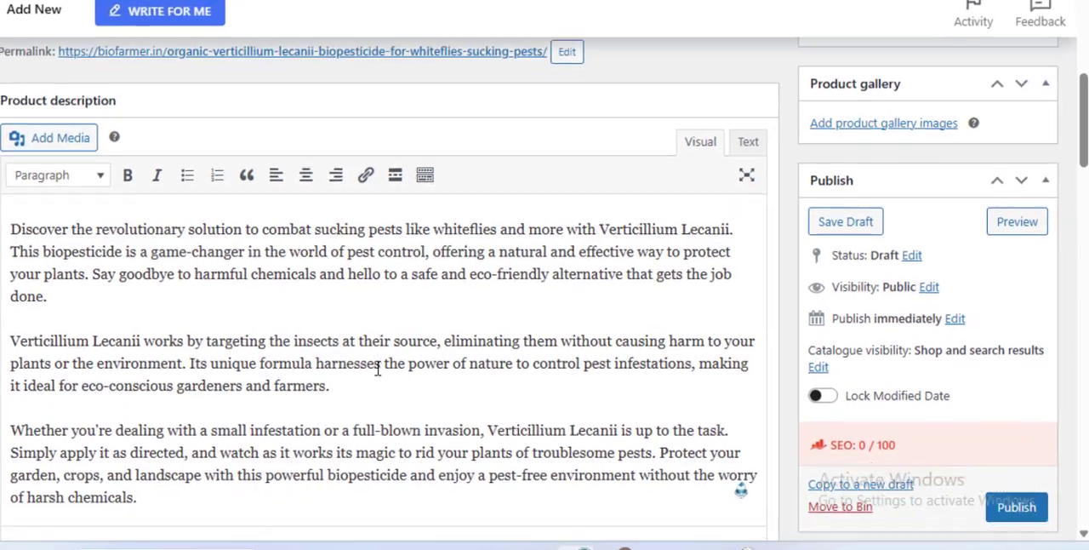
scroll(379, 367, "up", 10)
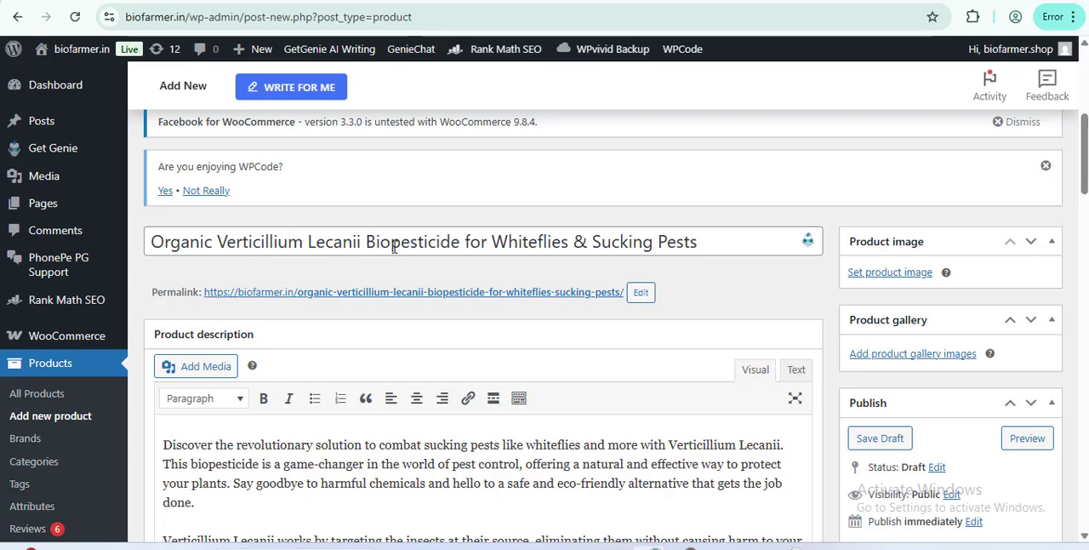
scroll(400, 375, "down", 5)
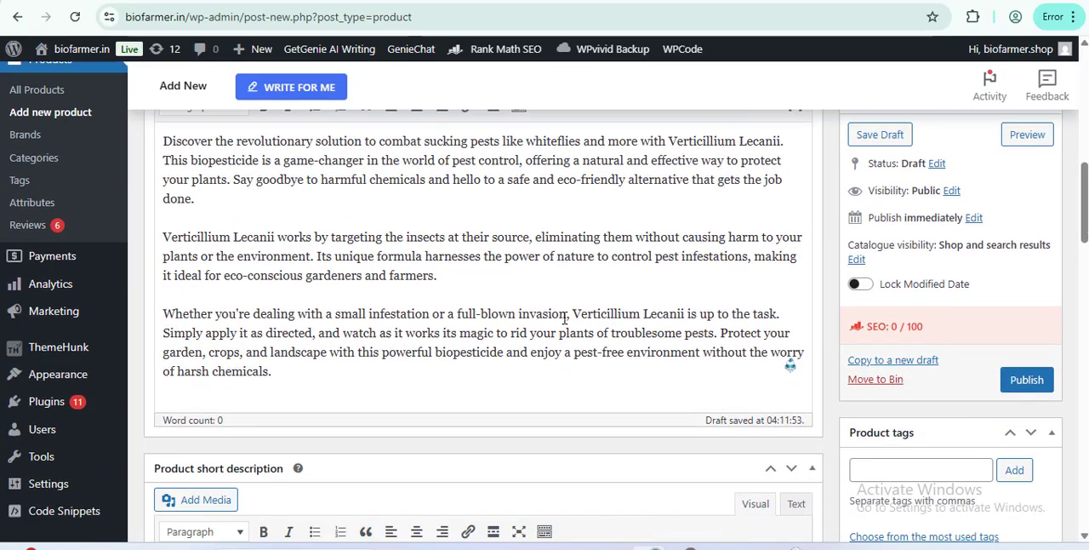
scroll(694, 316, "down", 8)
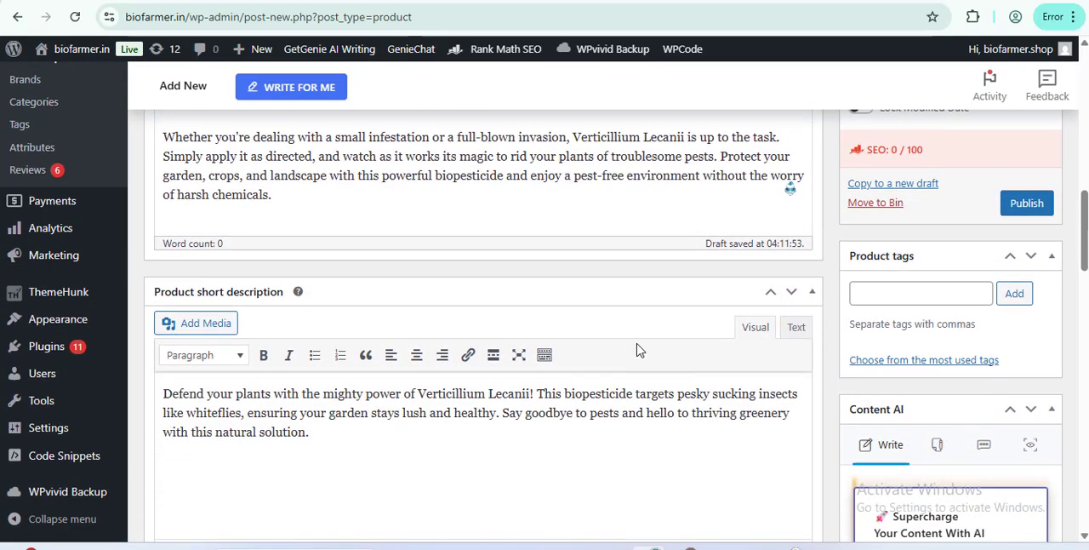
scroll(741, 364, "up", 5)
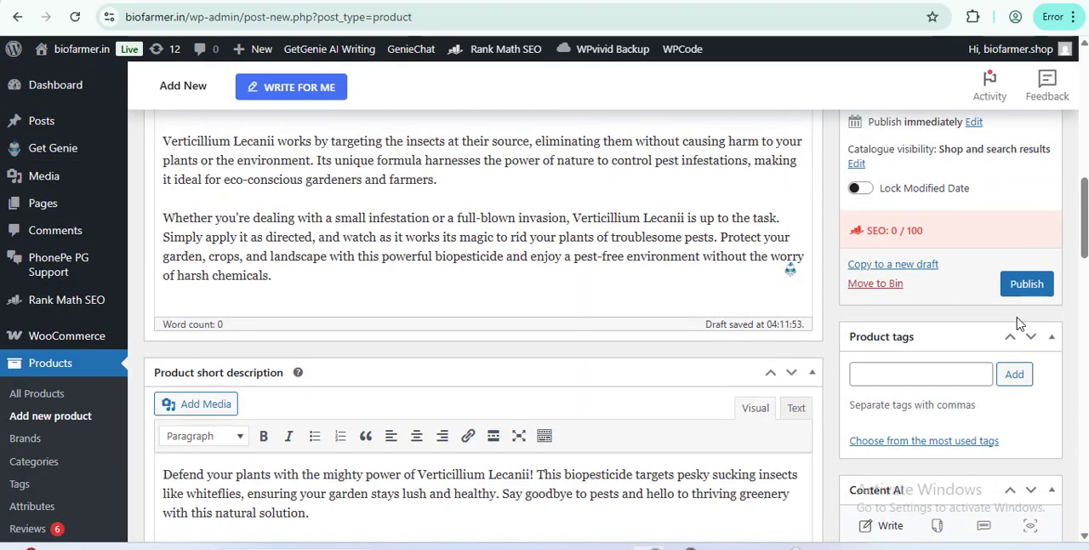
scroll(953, 378, "up", 3)
scroll(953, 384, "down", 3)
scroll(953, 384, "down", 5)
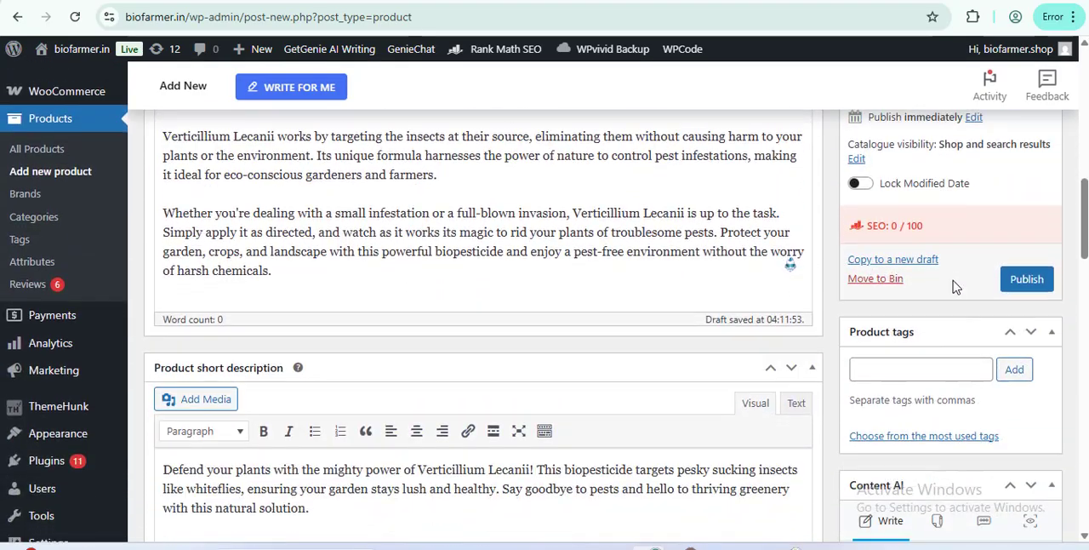
scroll(919, 370, "down", 4)
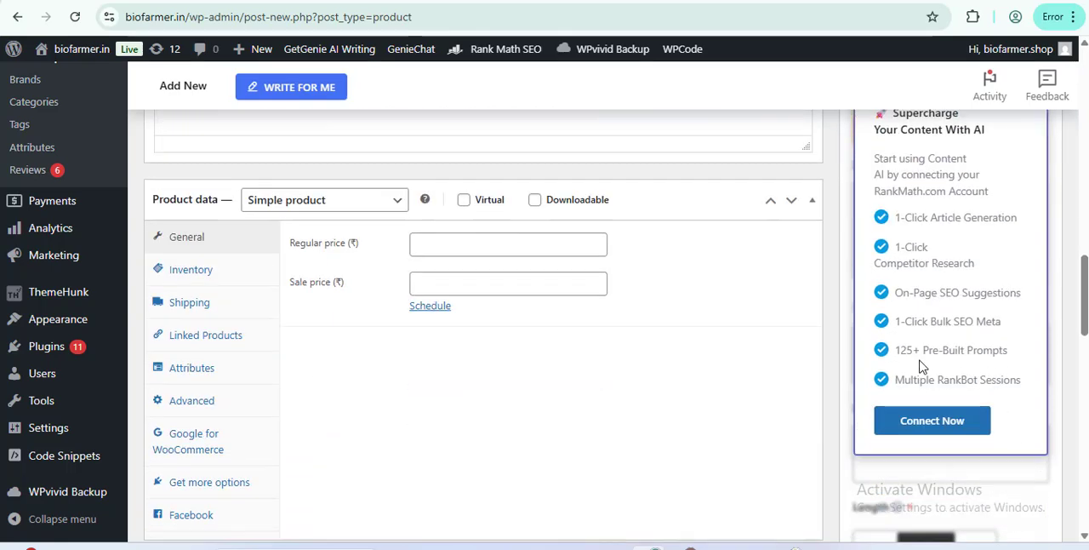
scroll(919, 366, "up", 6)
scroll(852, 332, "up", 1)
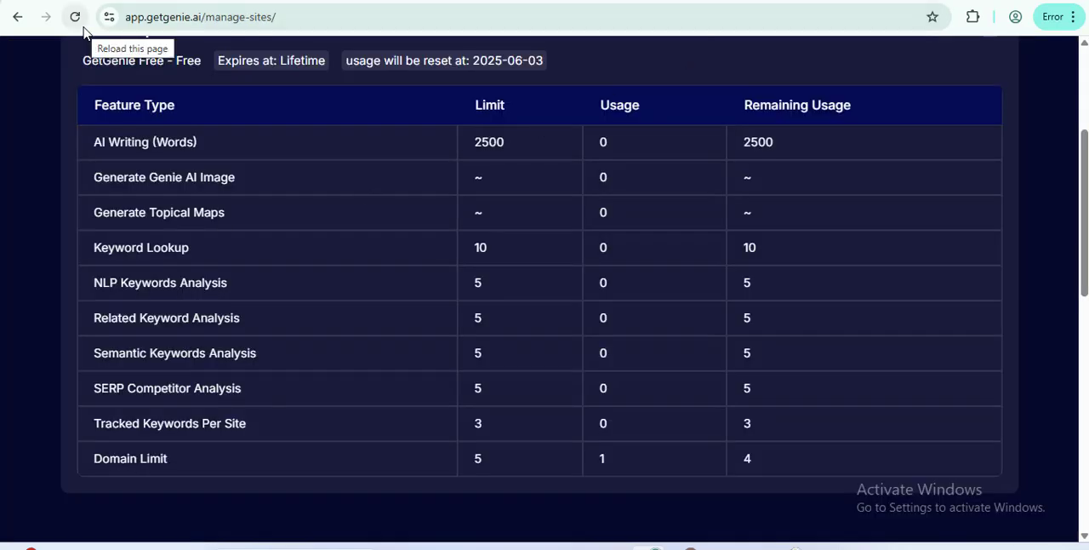
Step: Switch to GetGenie's manage-sites page, reload it, and check the AI writing word usage in the subscription details
left_click(90, 37)
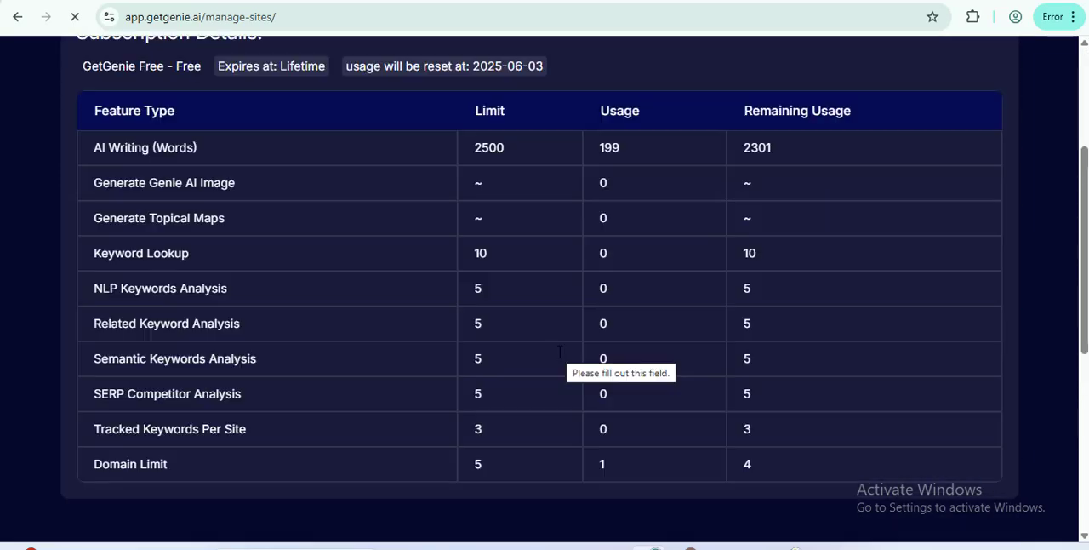
scroll(560, 352, "up", 1)
scroll(708, 338, "up", 1)
scroll(691, 346, "down", 1)
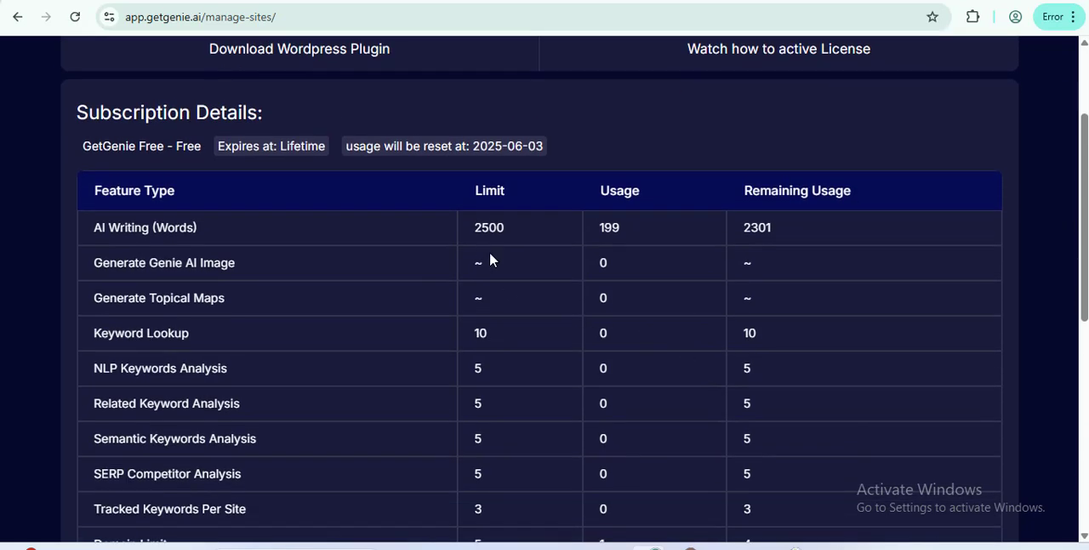
Step: Compare the word limit with the used and remaining words in the AI Writing row of the subscription details
left_click_drag(470, 232, 528, 226)
left_click(598, 230)
left_click_drag(599, 230, 656, 229)
left_click(658, 229)
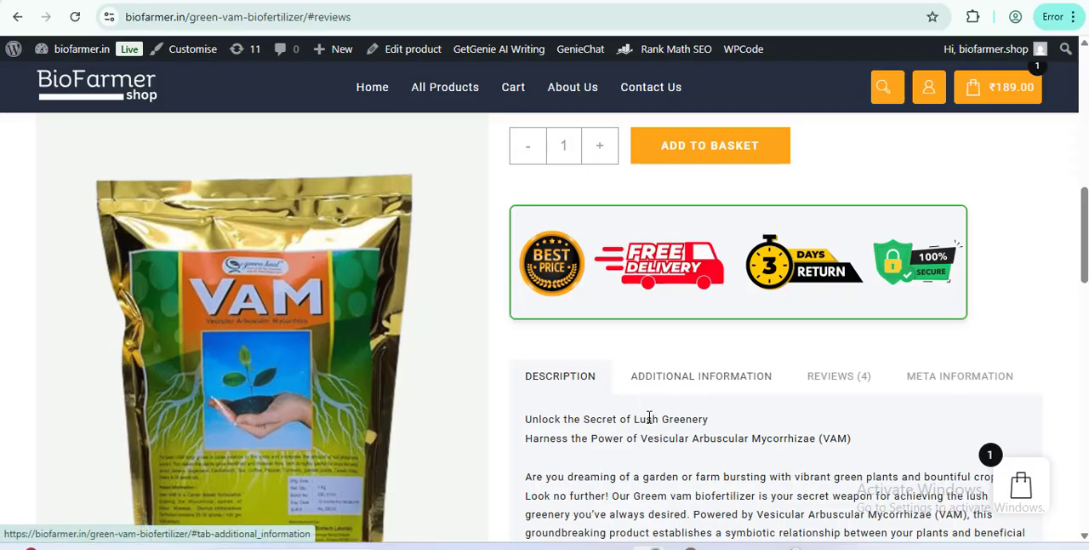
Step: Switch to the shop's live Green Vam biofertilizer product page and review its title, short description, pricing and full description
scroll(648, 417, "up", 1)
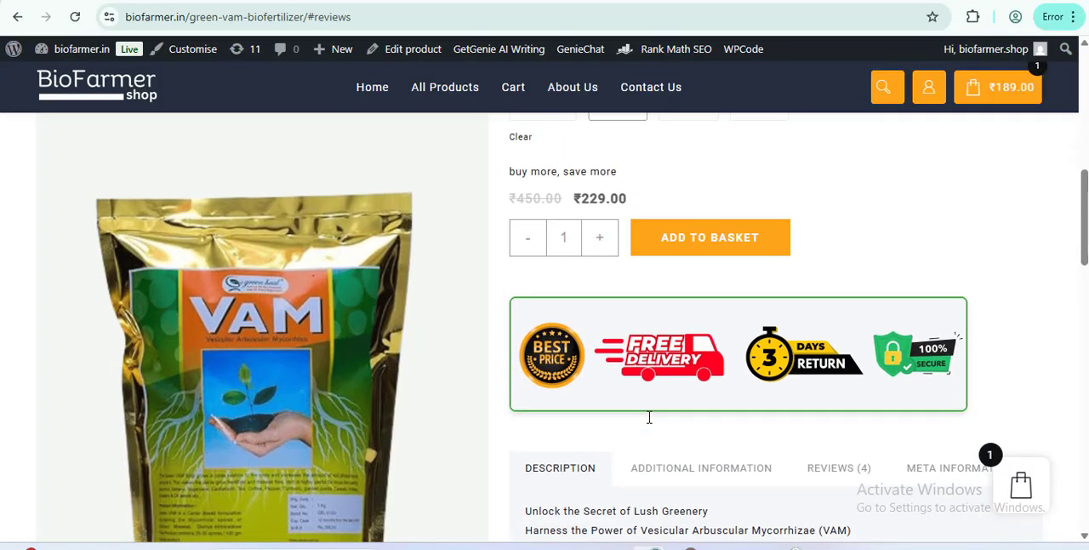
scroll(649, 417, "up", 1)
scroll(749, 438, "down", 7)
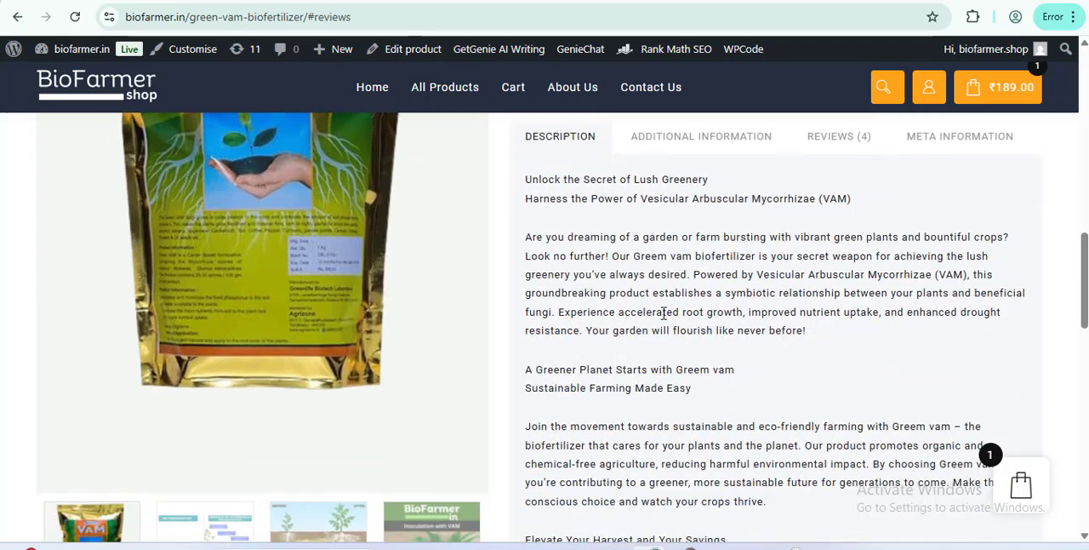
scroll(818, 220, "down", 2)
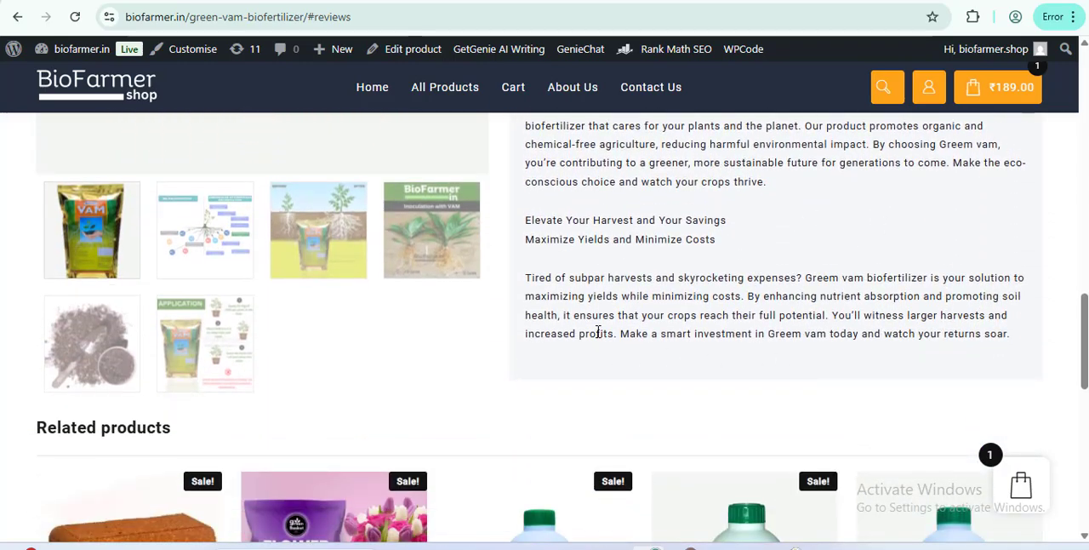
scroll(834, 335, "up", 8)
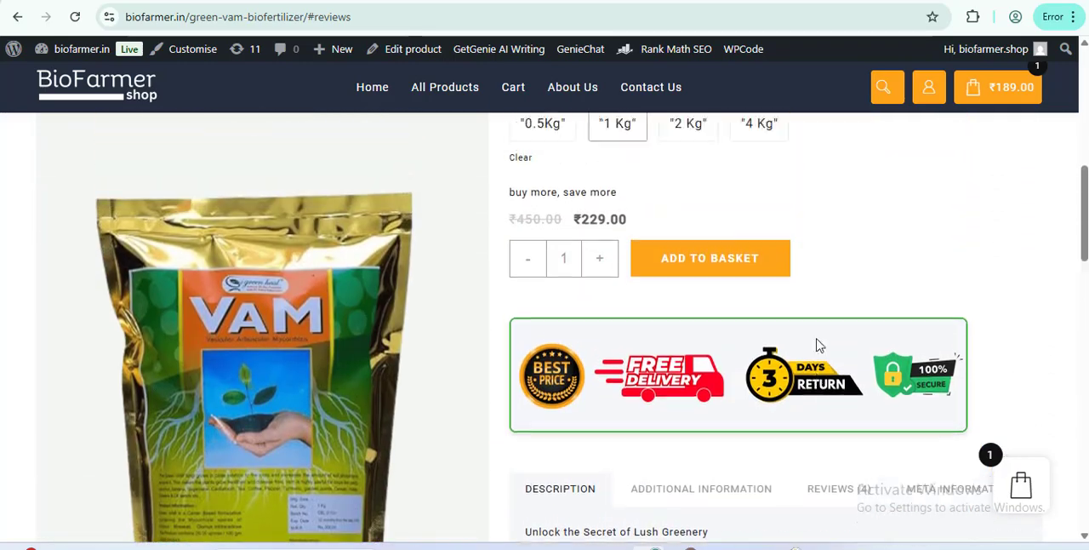
scroll(819, 345, "up", 8)
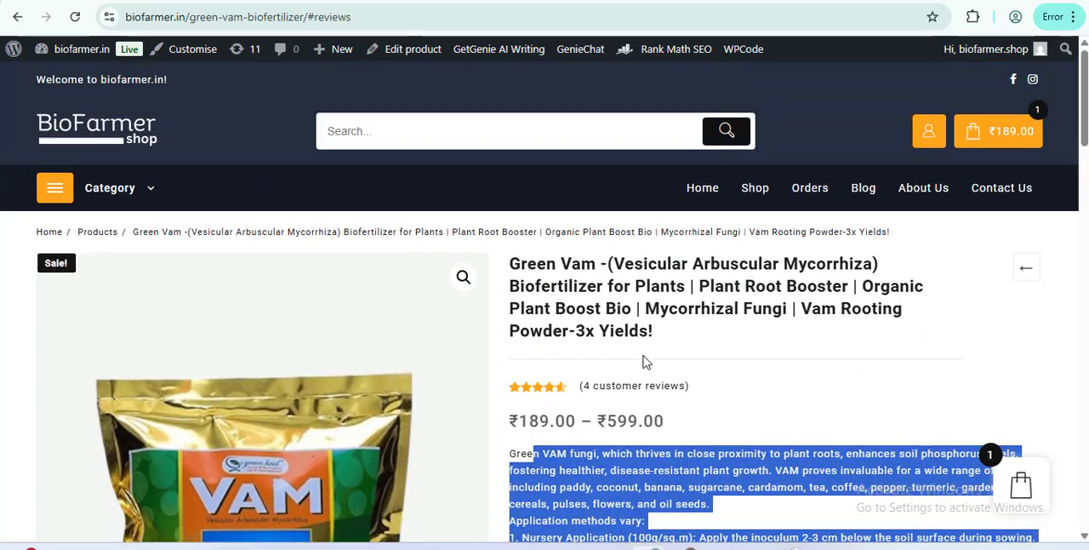
left_click(705, 300)
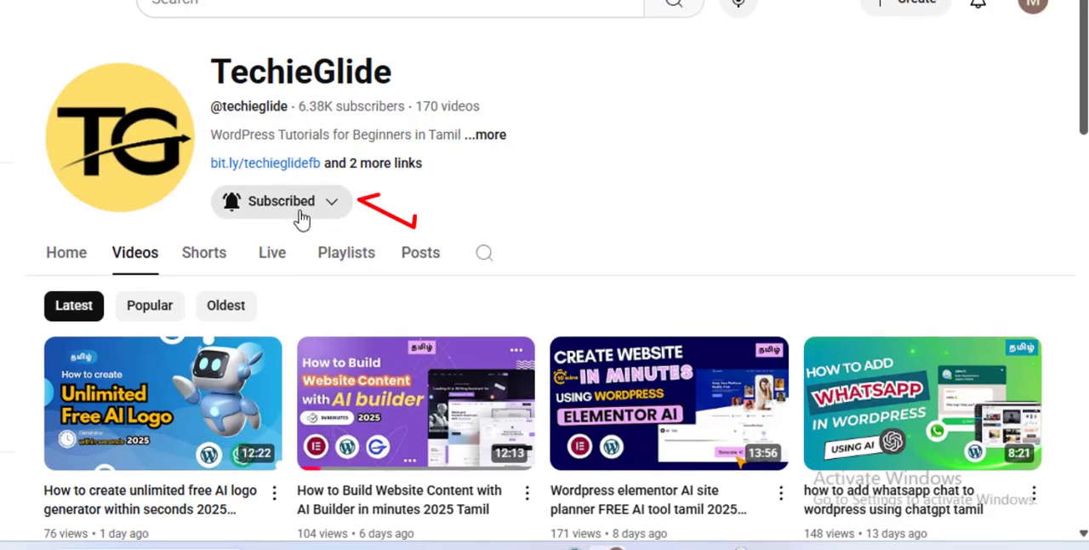
left_click(388, 246)
left_click(394, 241)
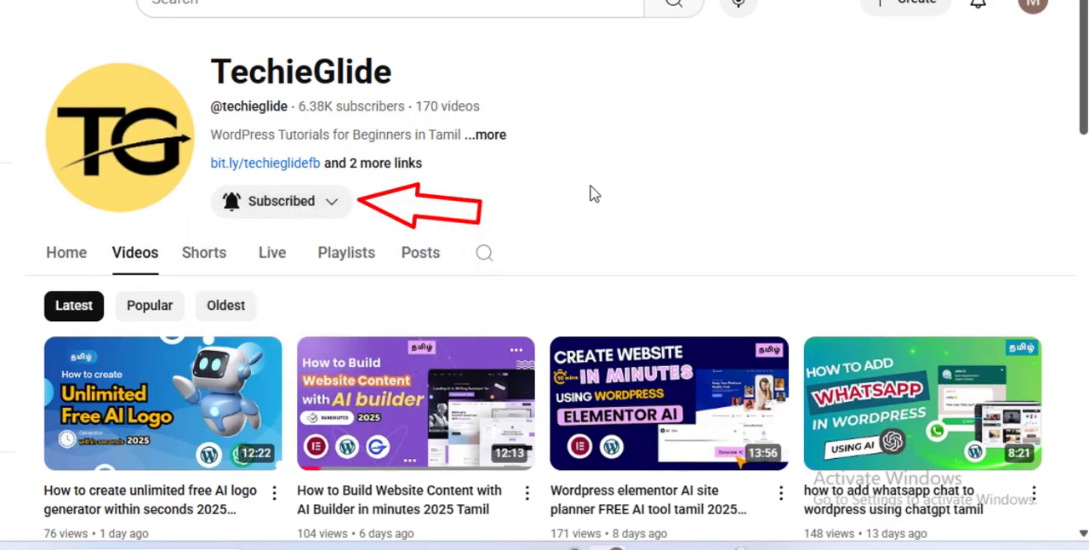